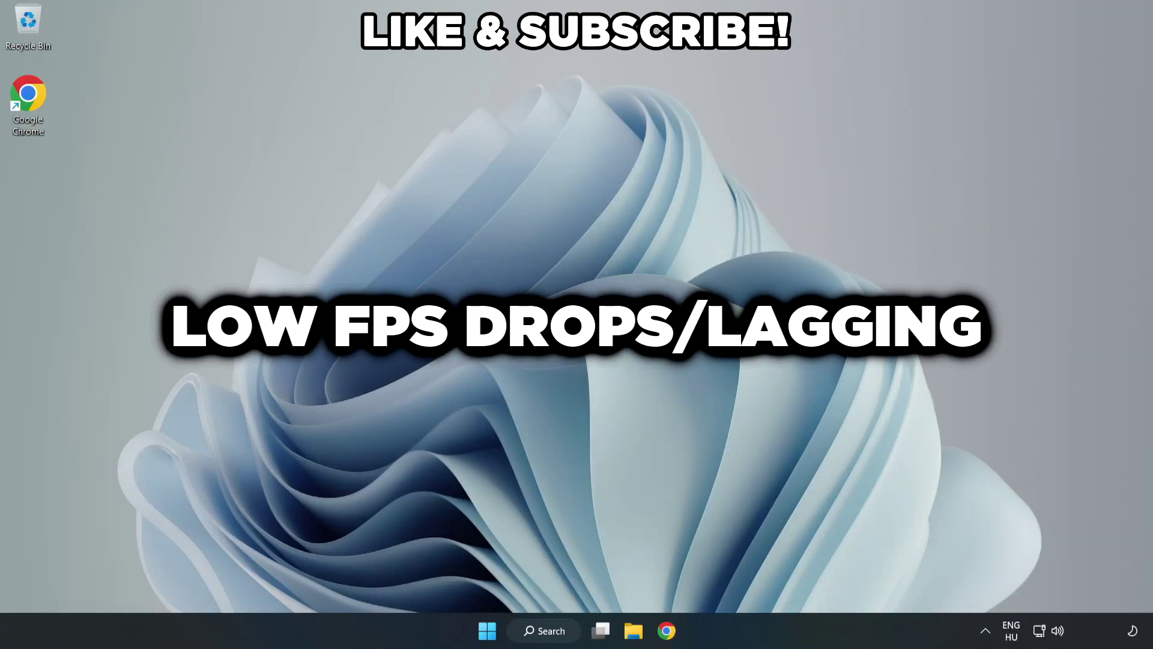
Search 'edit power plan' and open the Balanced plan's Edit Plan Settings.
click(551, 635)
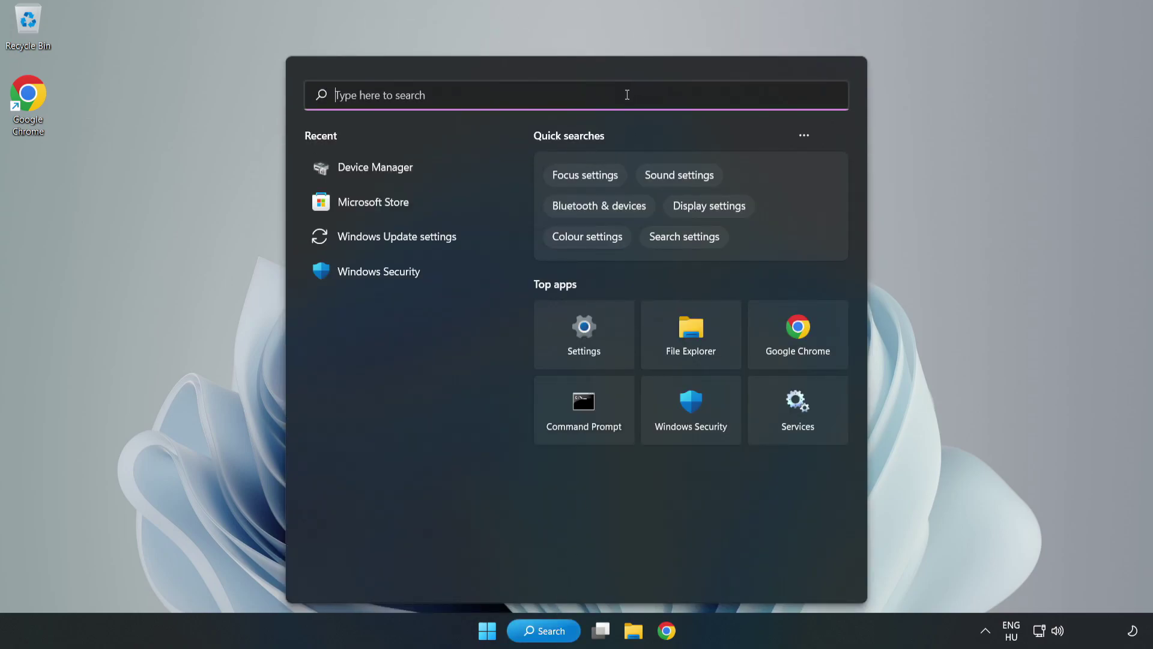
text(edit power plan)
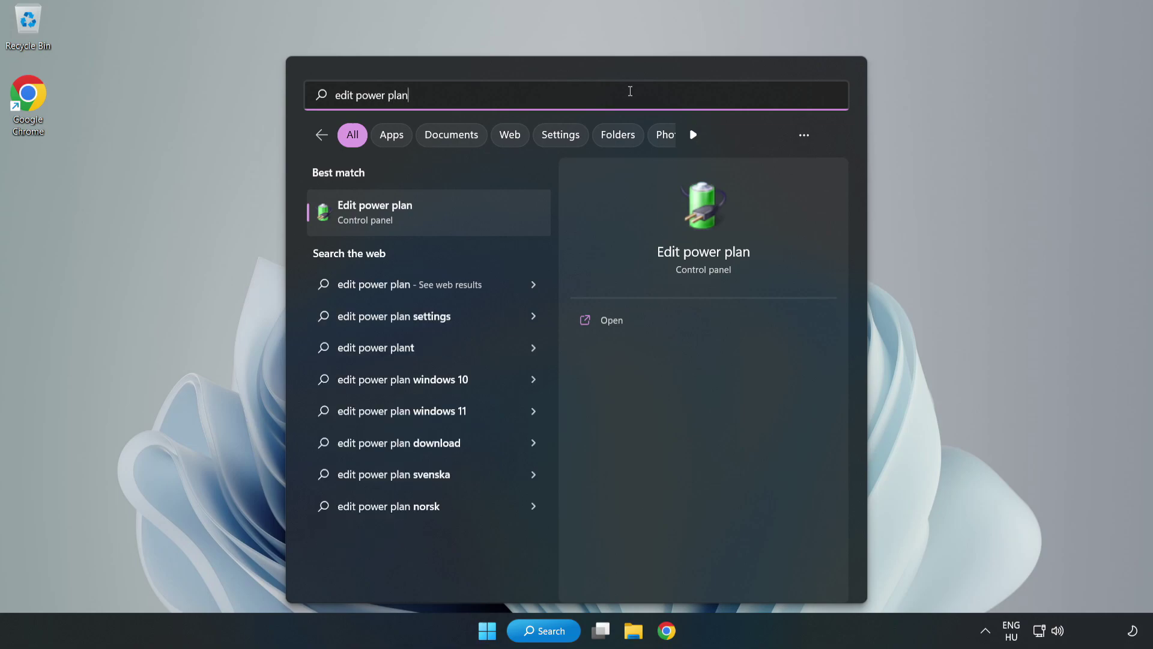
click(436, 214)
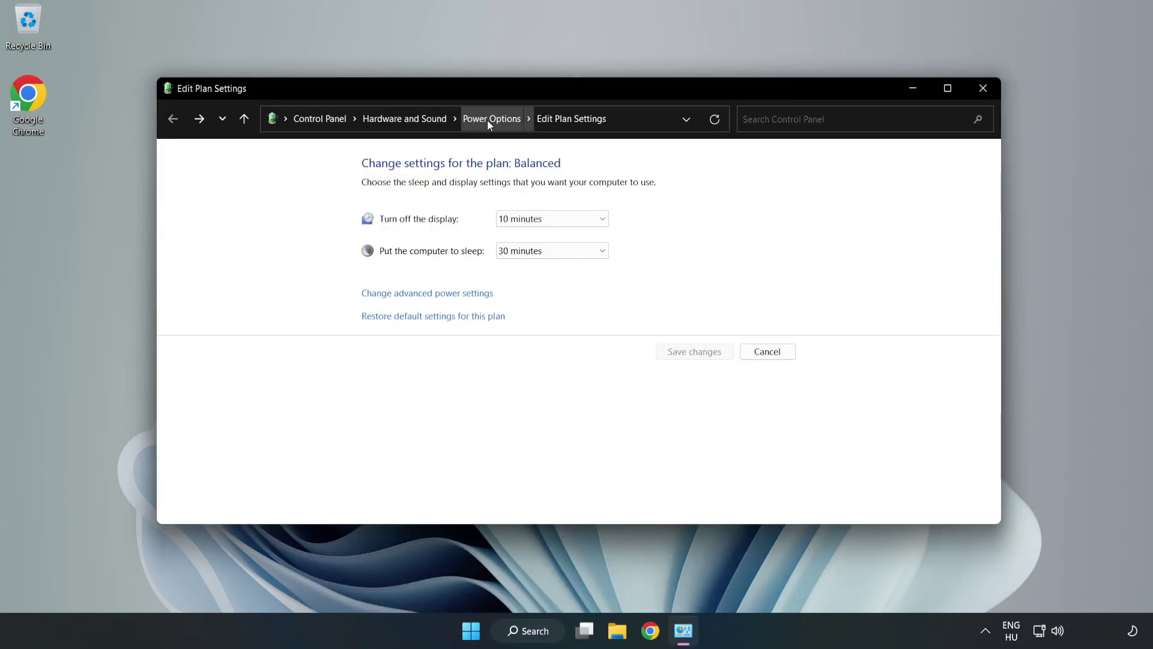
Switch the active power plan from Balanced to High performance, then close Power Options.
click(488, 120)
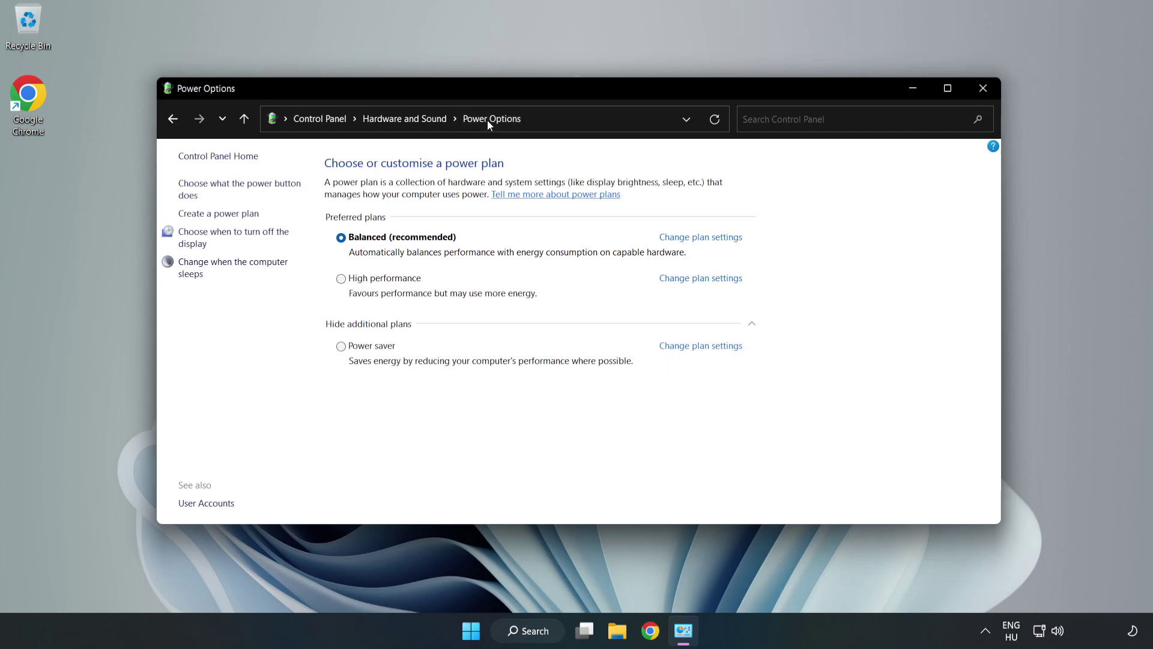
click(380, 282)
click(980, 96)
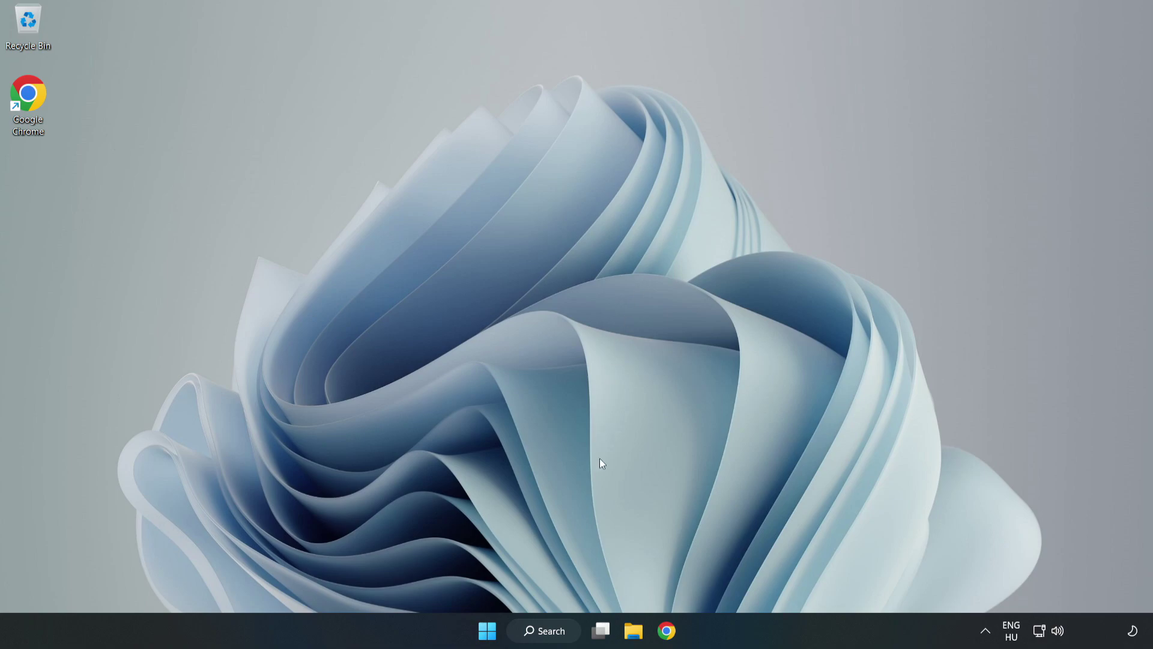
Search 'device manager' and launch Device Manager.
click(560, 631)
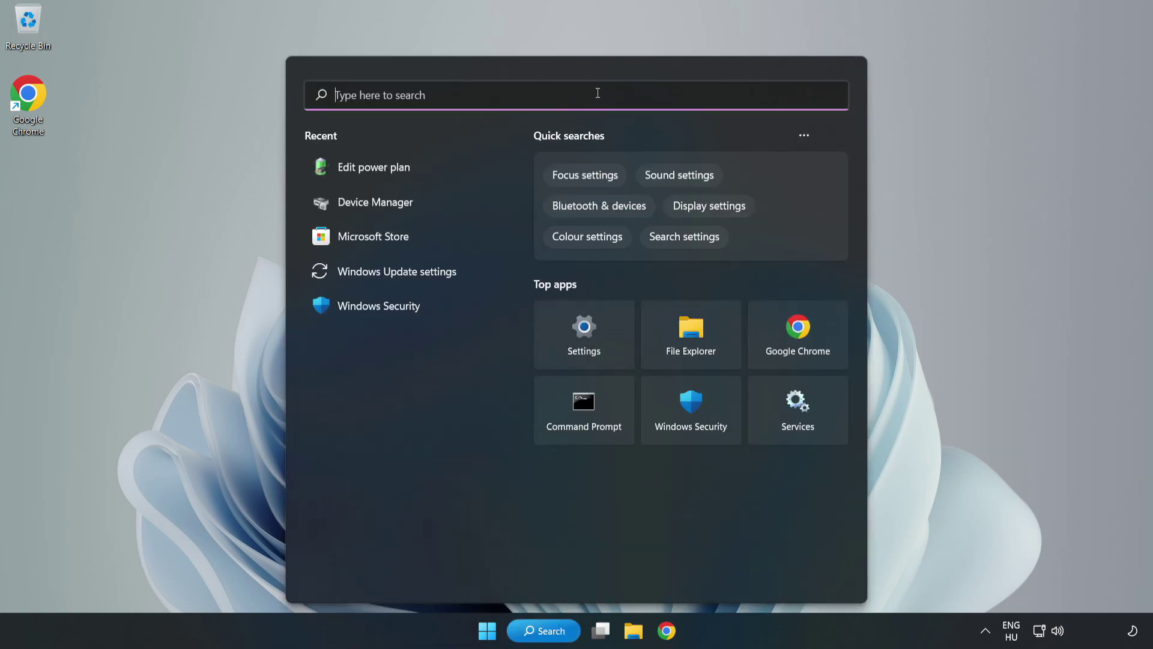
text(device mana)
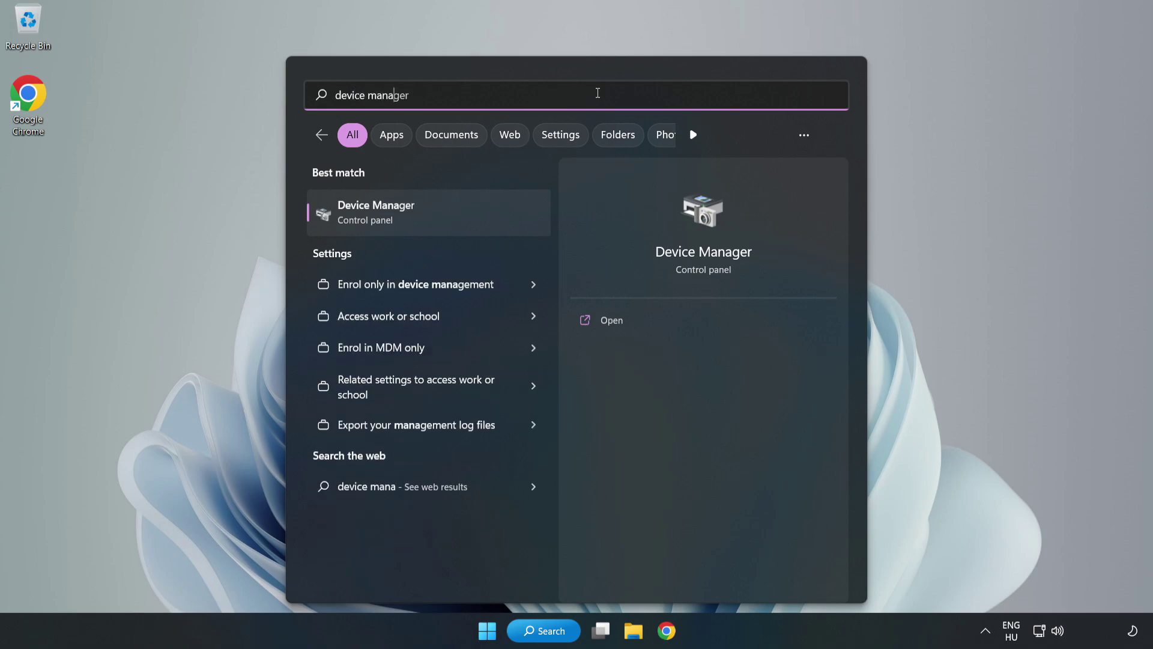
text(ger)
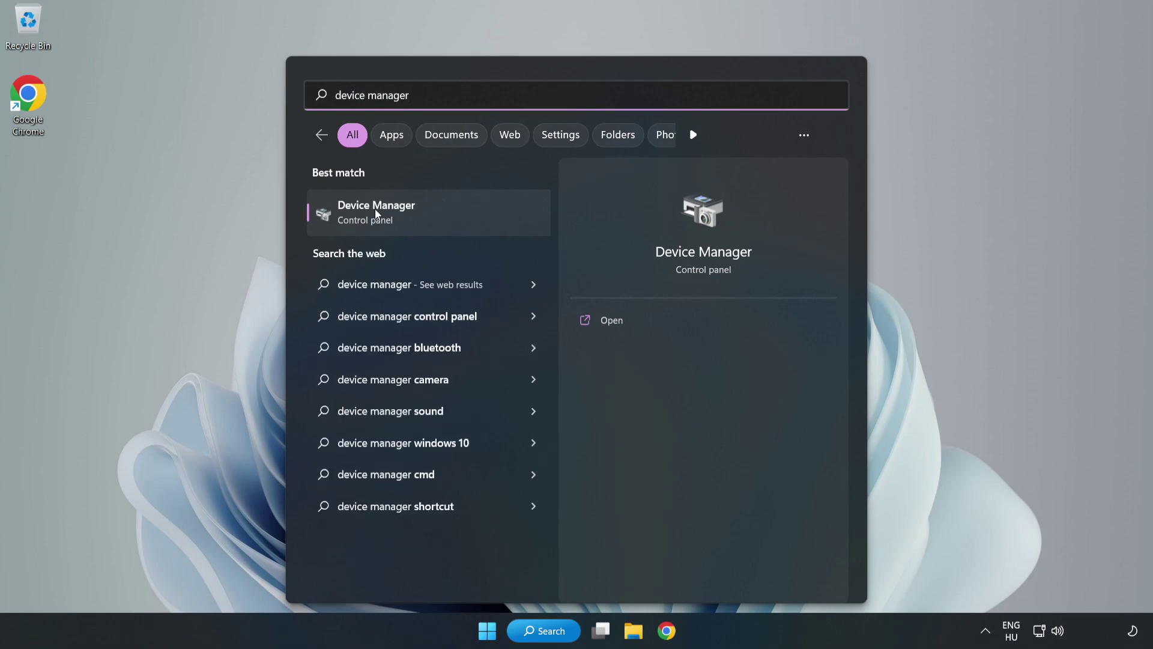
click(421, 216)
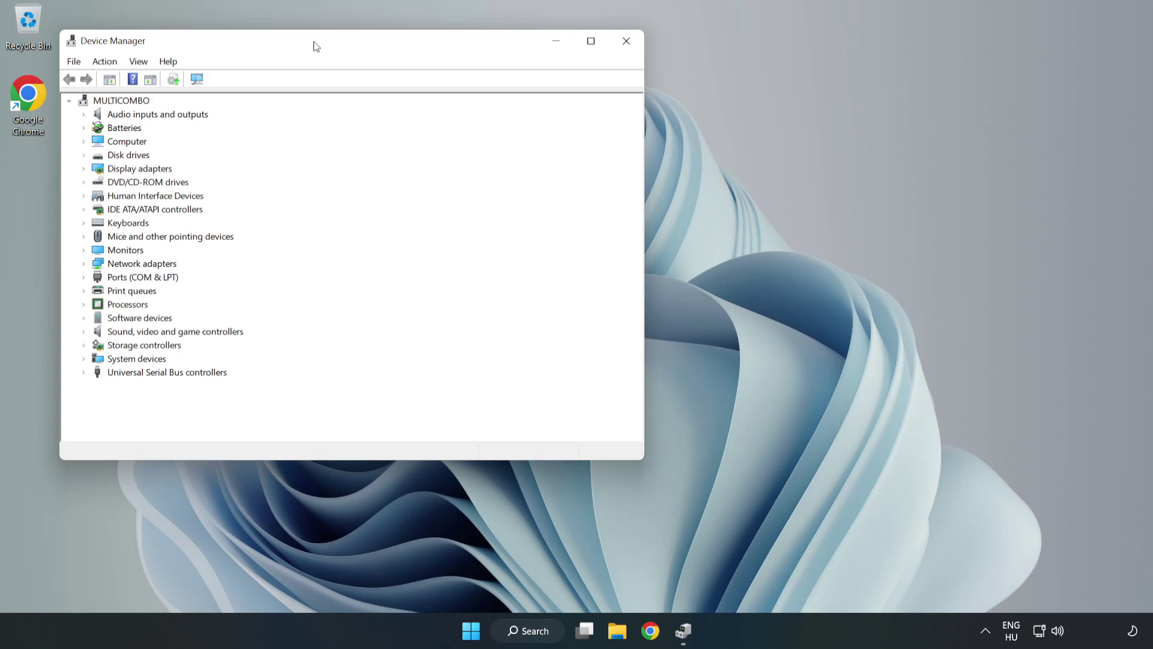
Centre the Device Manager window, expand Display adapters, and bring up the VMware SVGA 3D context menu.
drag(315, 44, 532, 116)
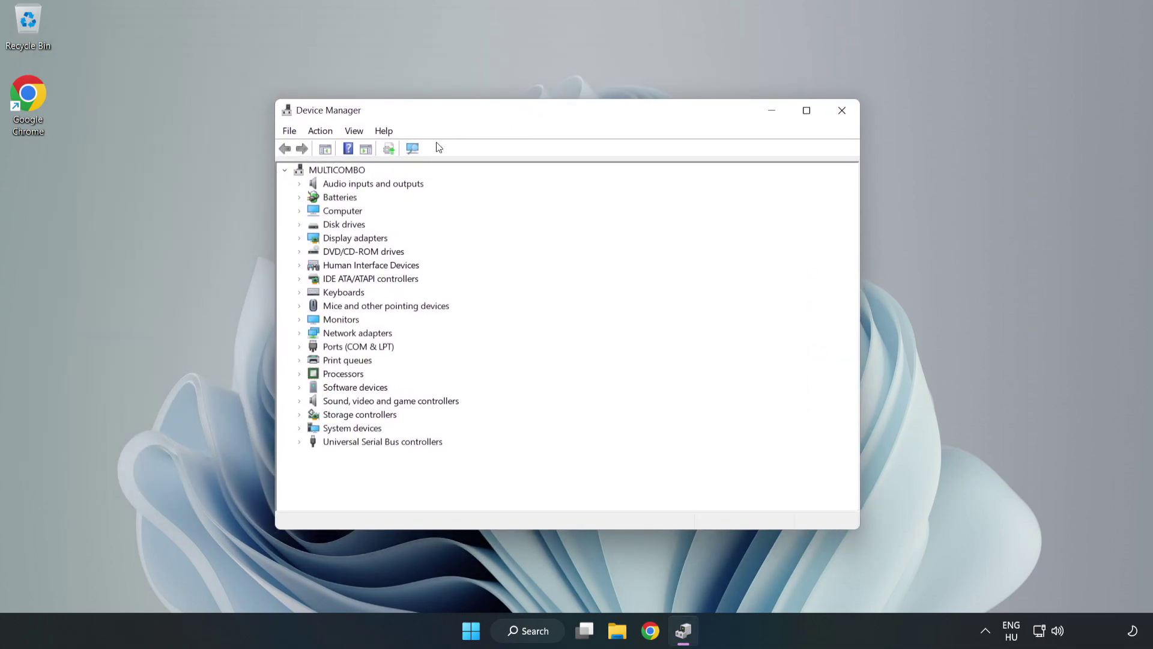
click(313, 238)
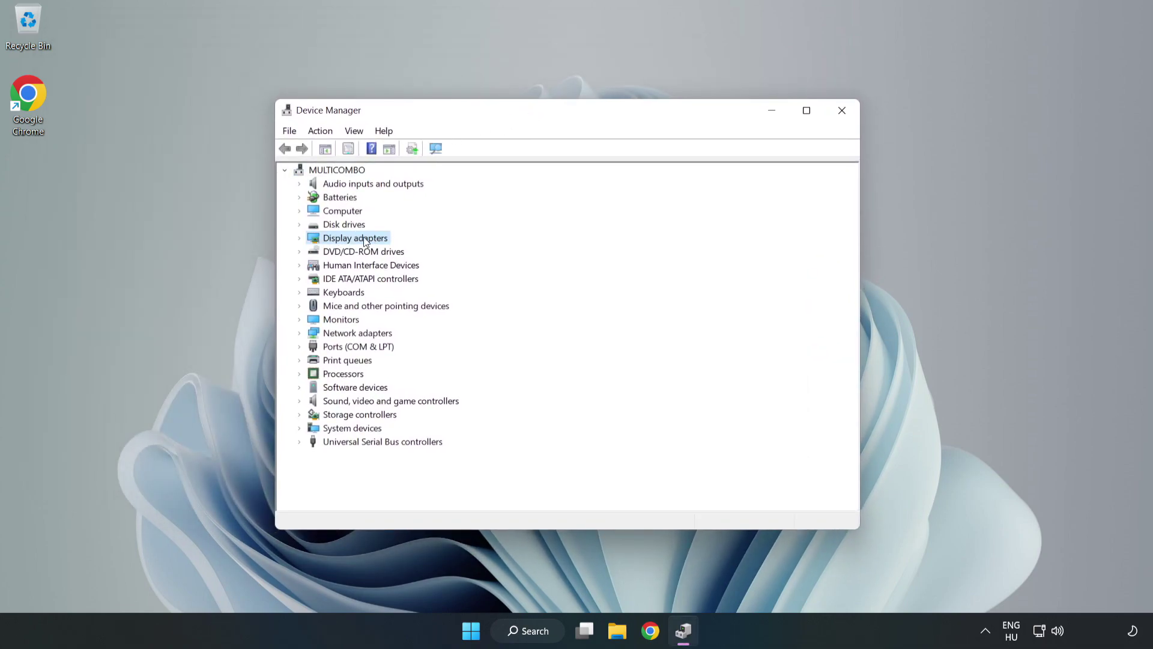
click(300, 240)
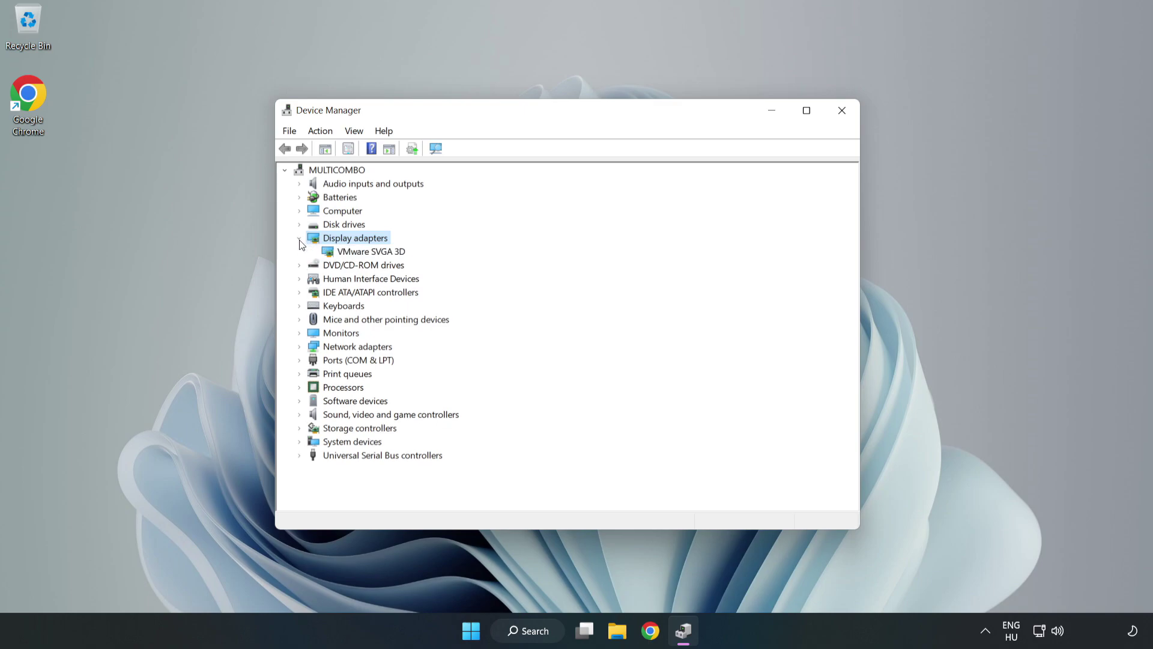
click(360, 252)
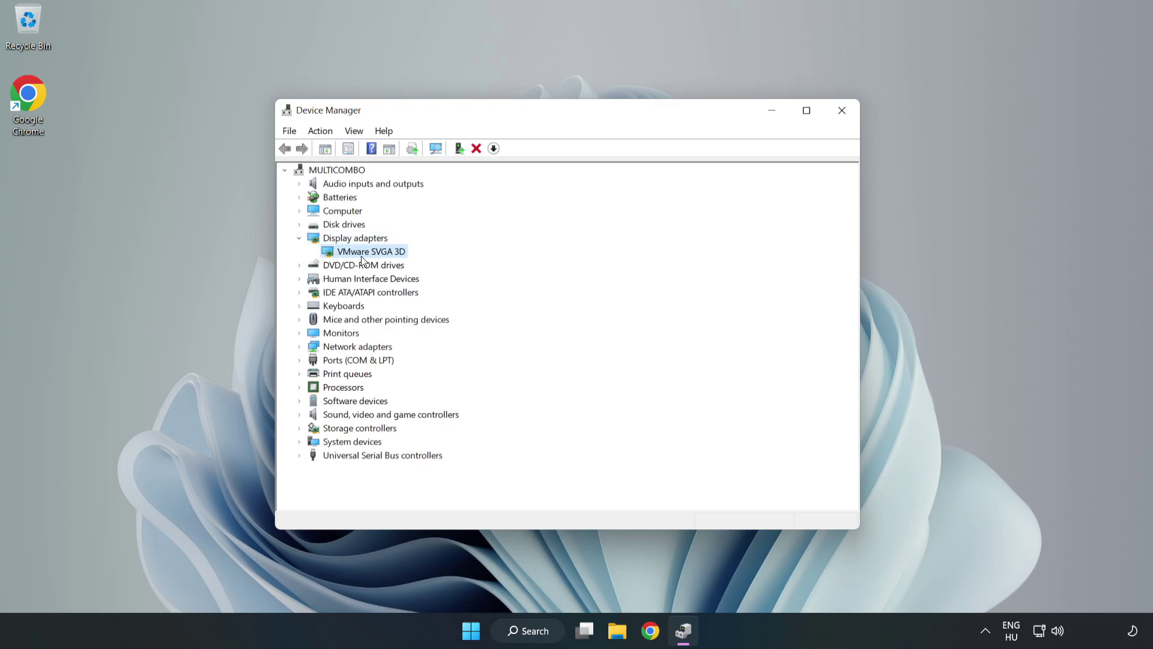
right_click(368, 257)
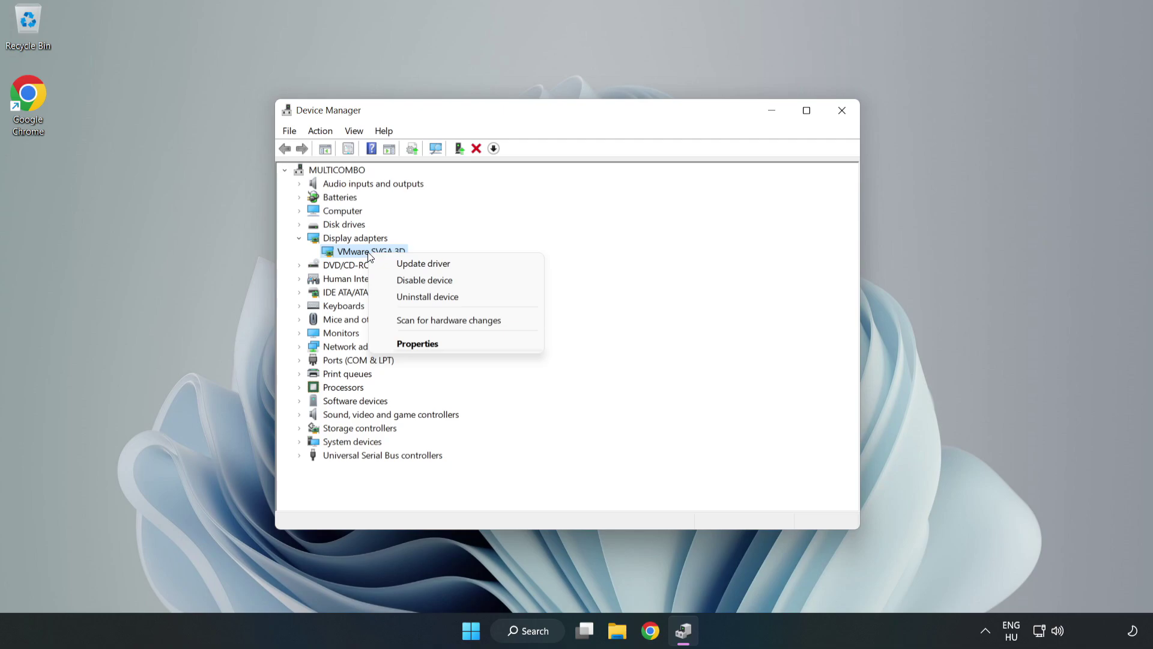
Auto-search for a newer VMware SVGA 3D driver, confirm the best is installed, and close Device Manager.
click(435, 268)
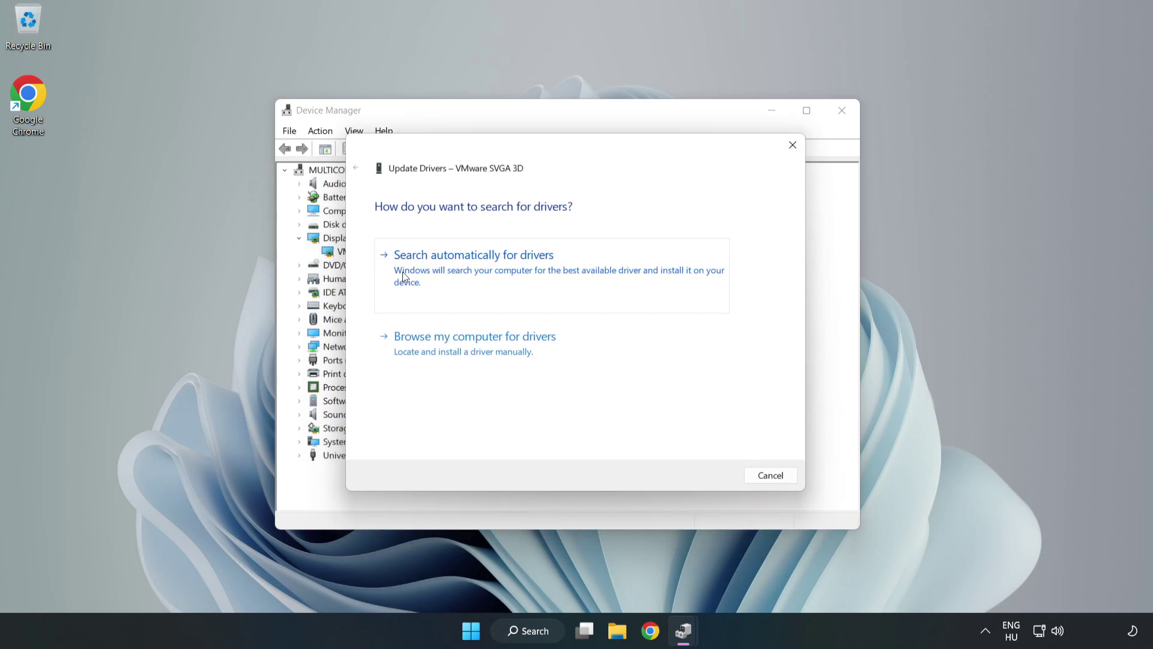
click(475, 272)
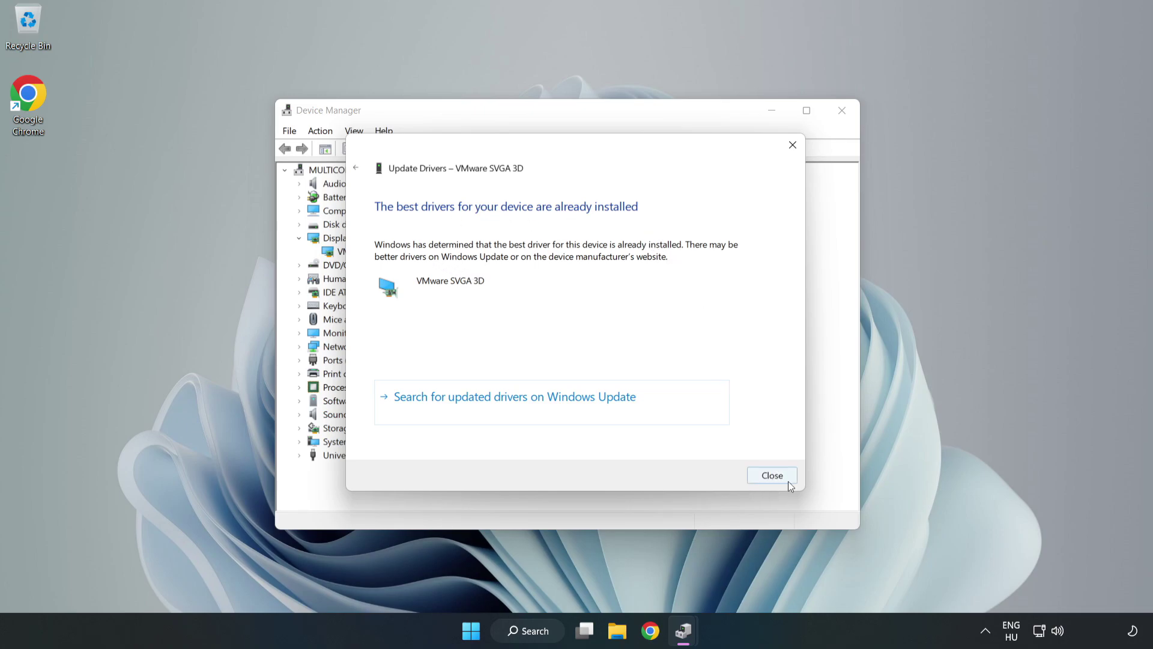
click(773, 475)
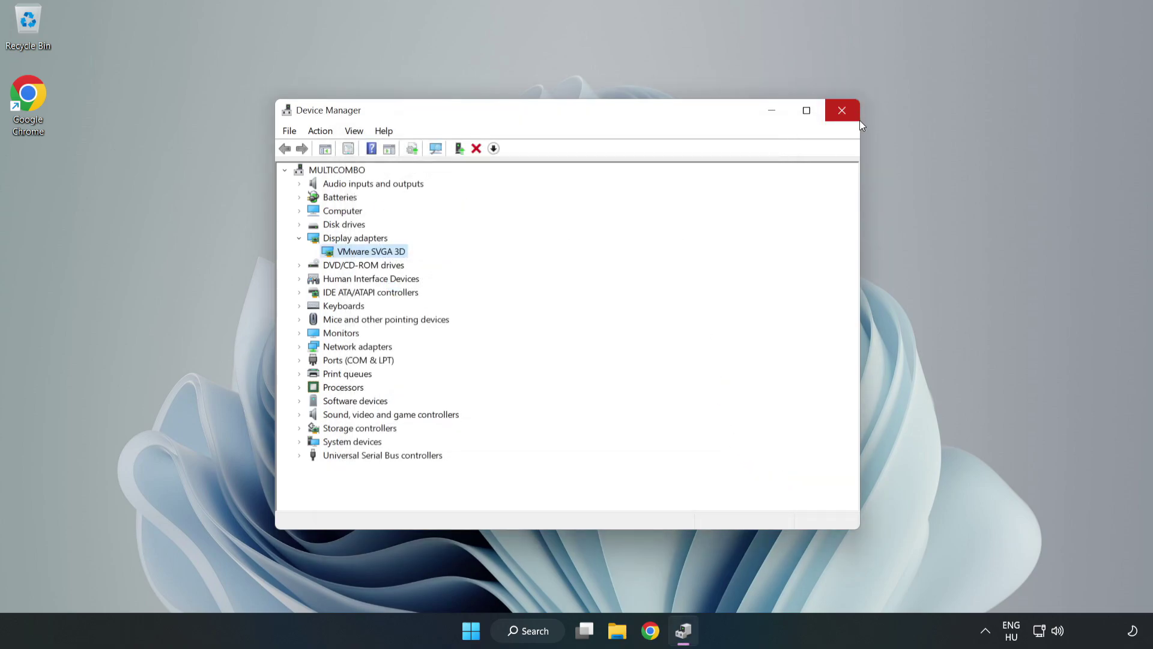
click(843, 112)
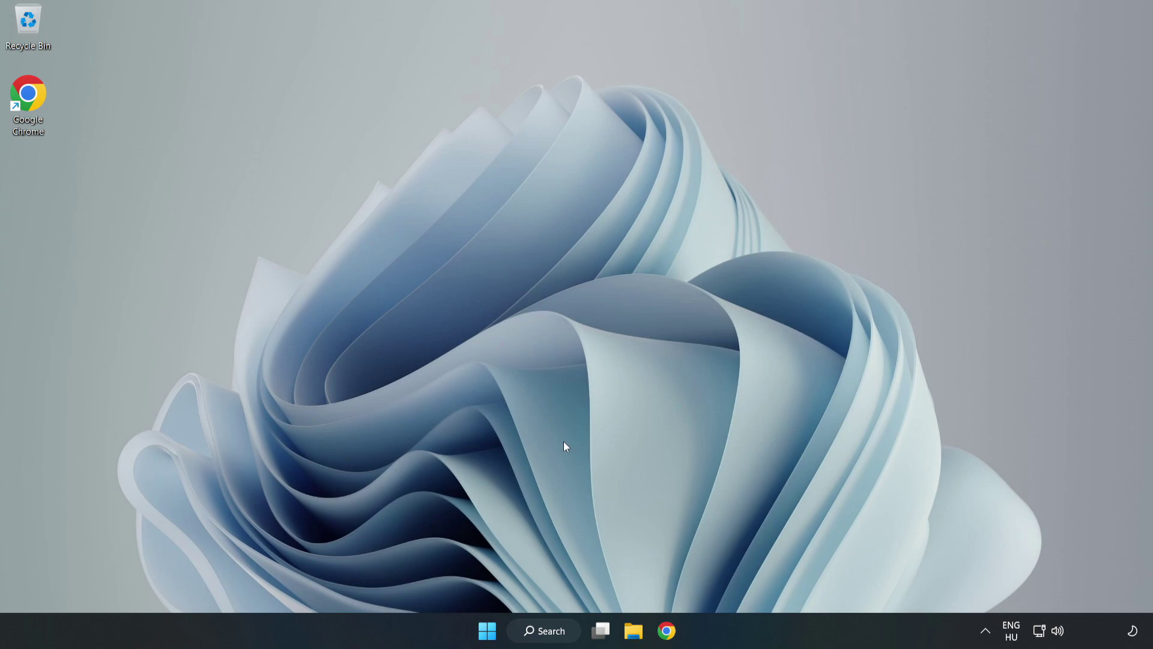
Search 'game mode' and open the Gaming > Game Mode settings page.
click(558, 631)
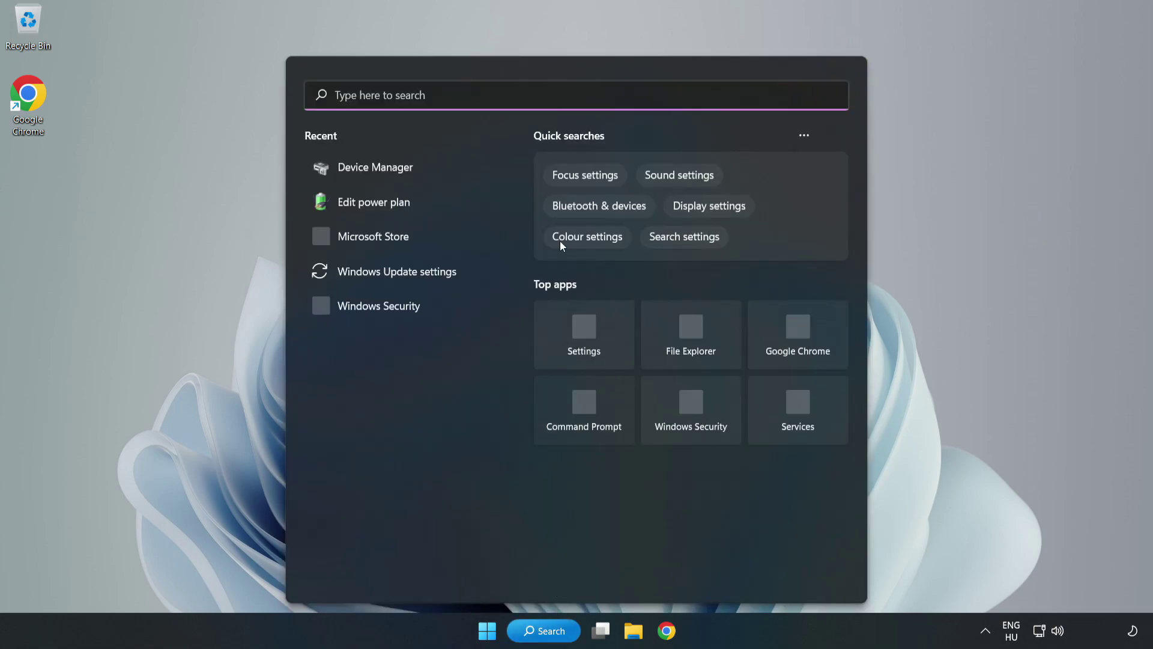
text(g)
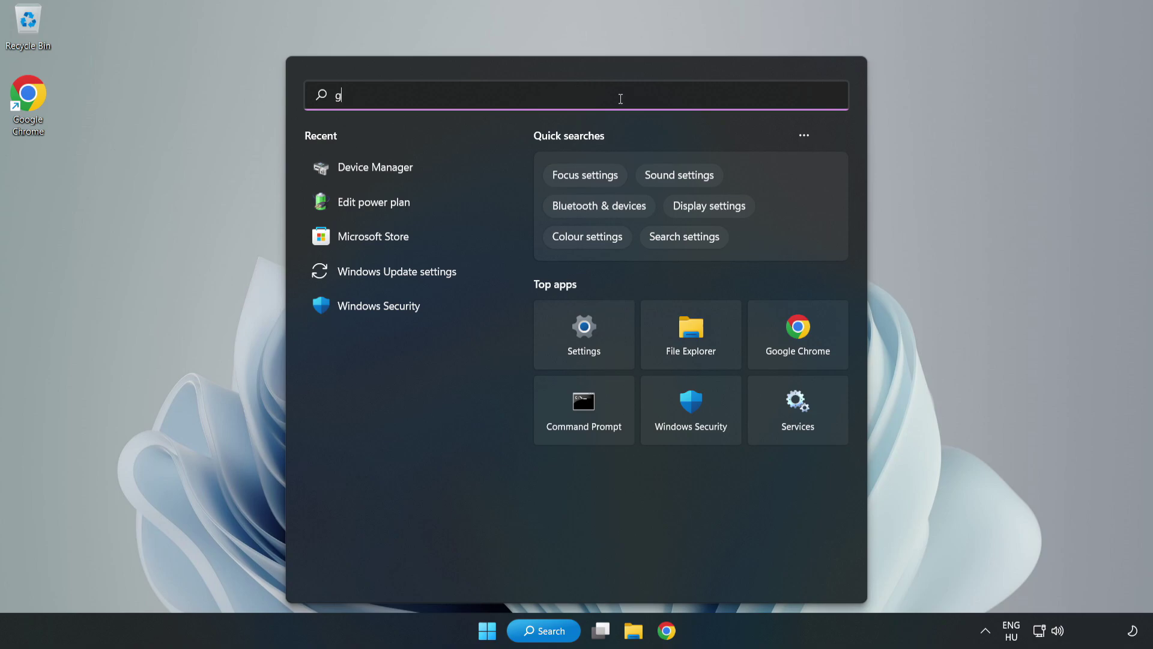
text(ame mode)
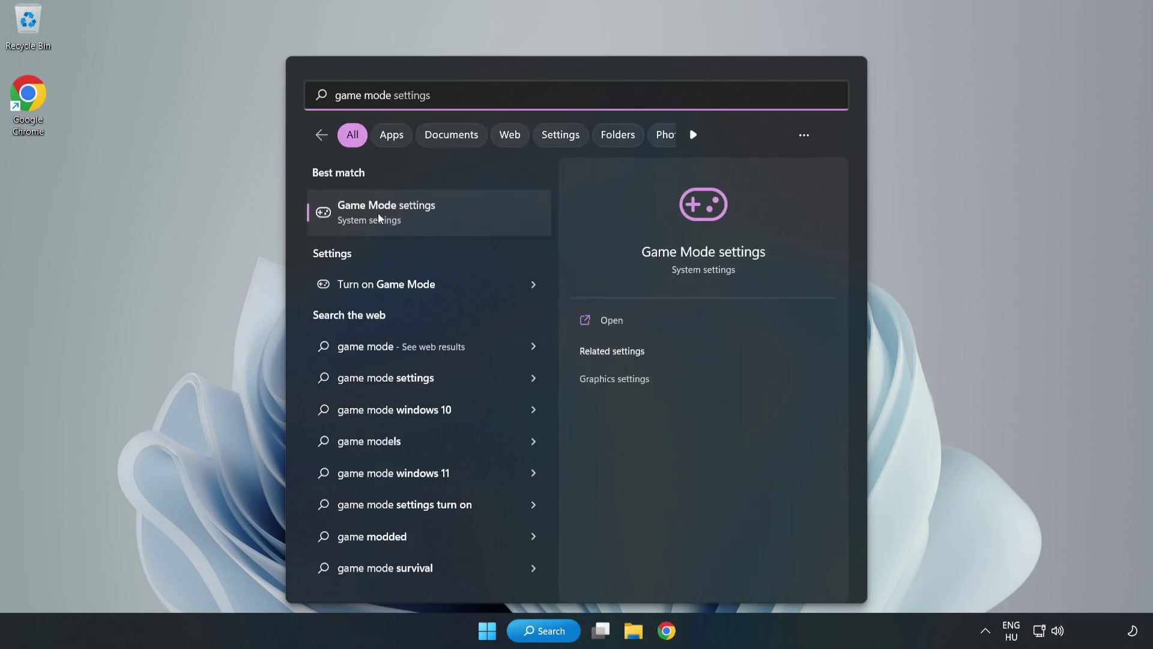
click(413, 217)
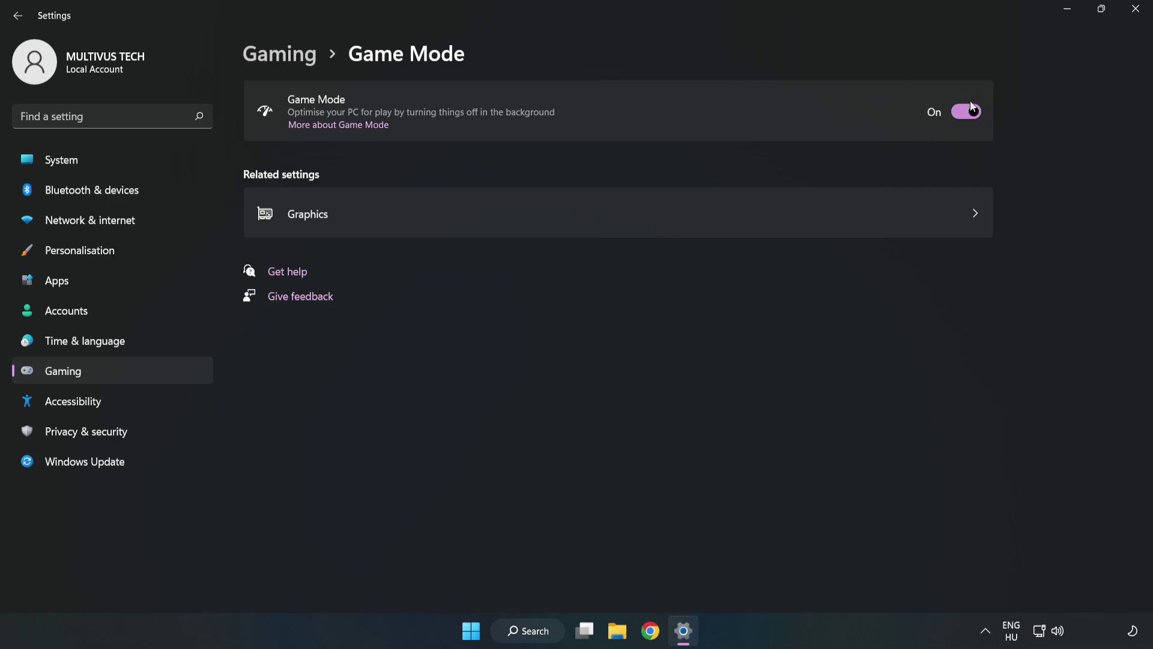
Turn off 'Open Xbox Game Bar using this button on a controller' in Xbox Game Bar settings.
click(294, 62)
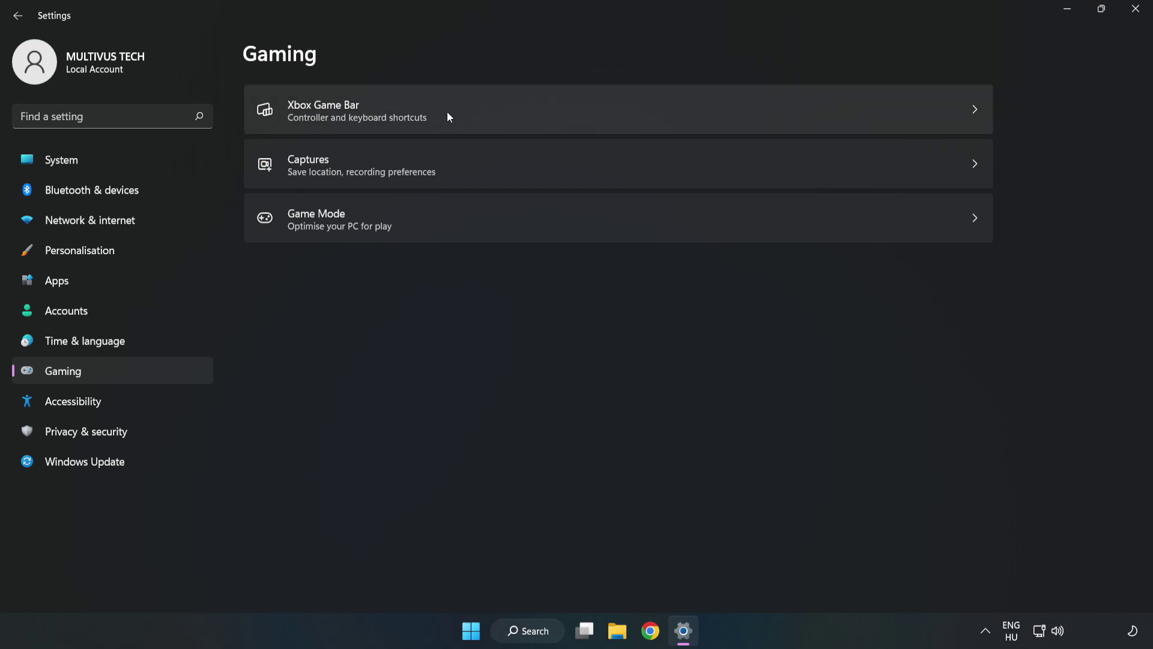
click(489, 108)
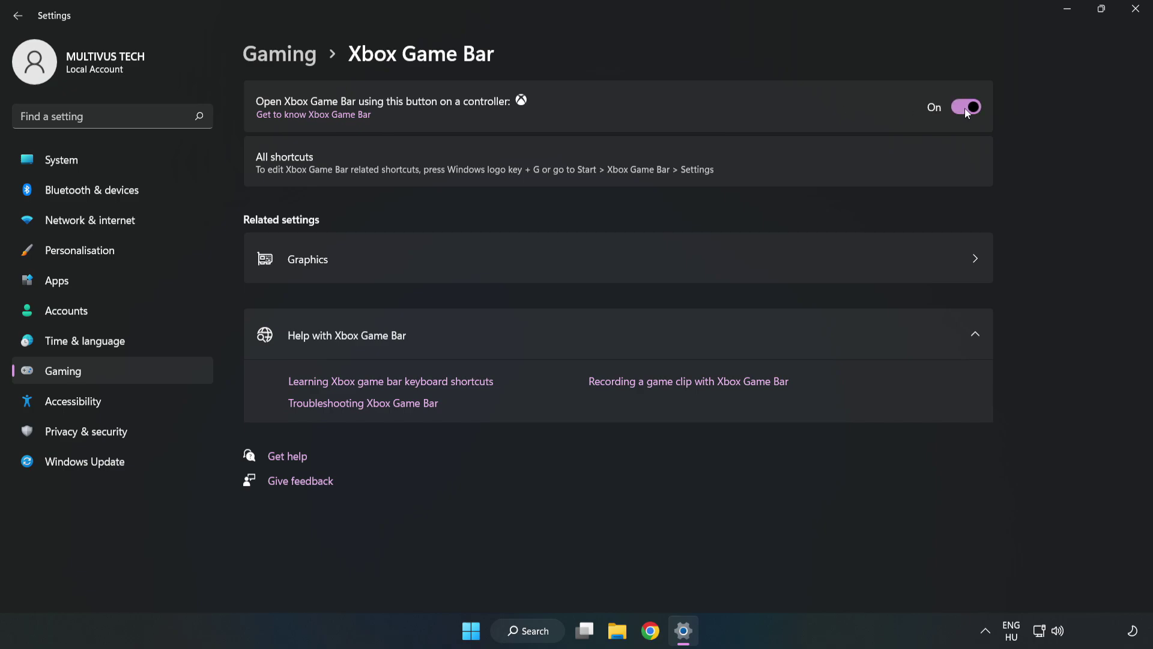
click(965, 109)
Close Settings and launch Task Manager from the Start button's right-click menu.
click(1136, 16)
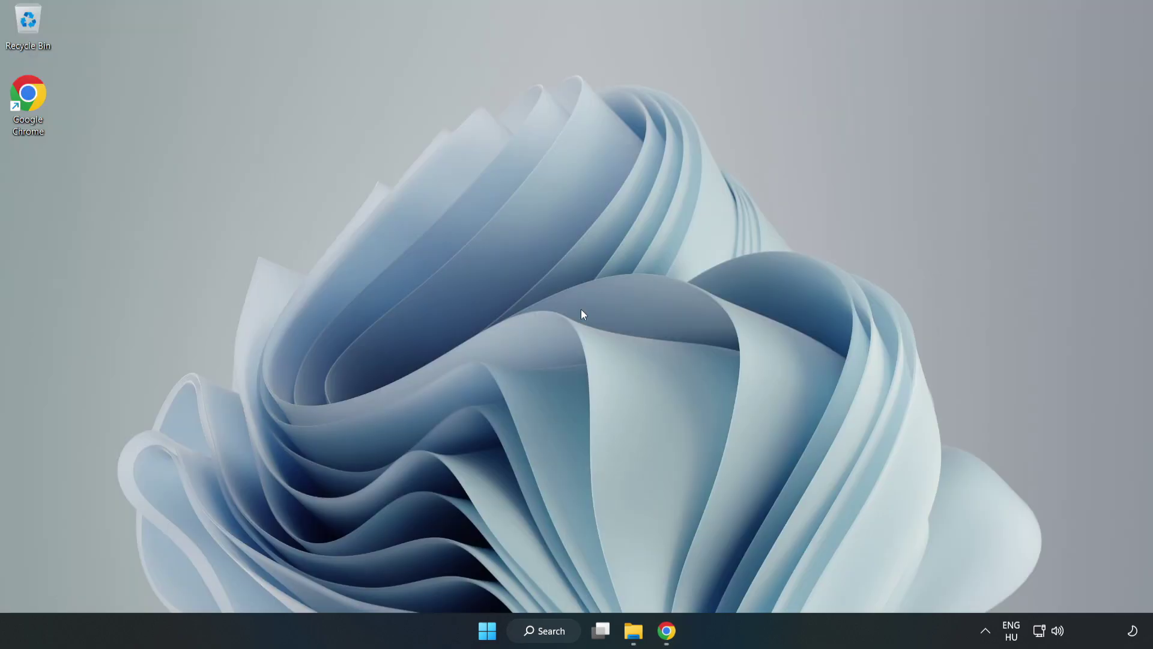
right_click(491, 637)
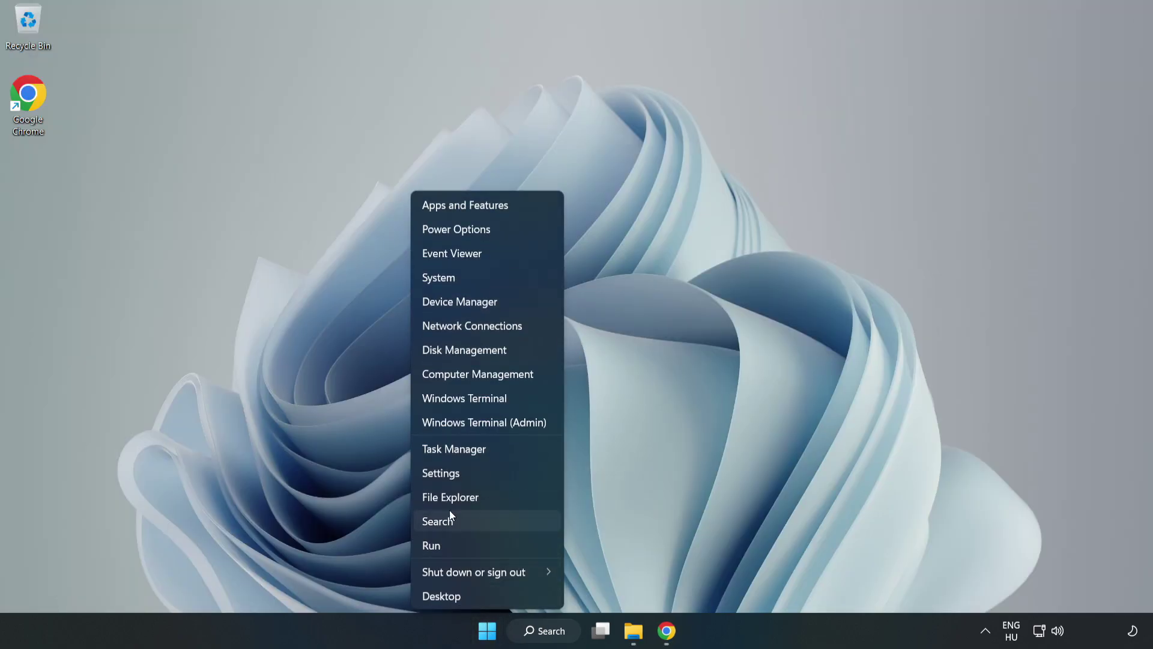
click(504, 451)
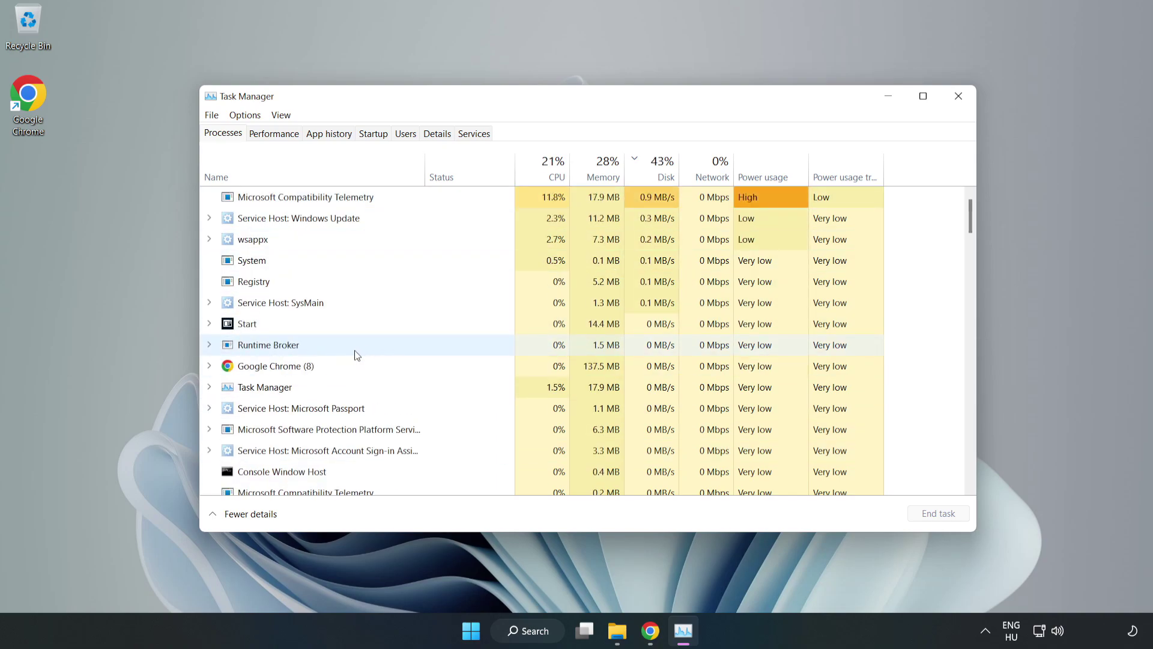
End the Google Chrome (8) processes and switch to the Startup apps list.
click(309, 366)
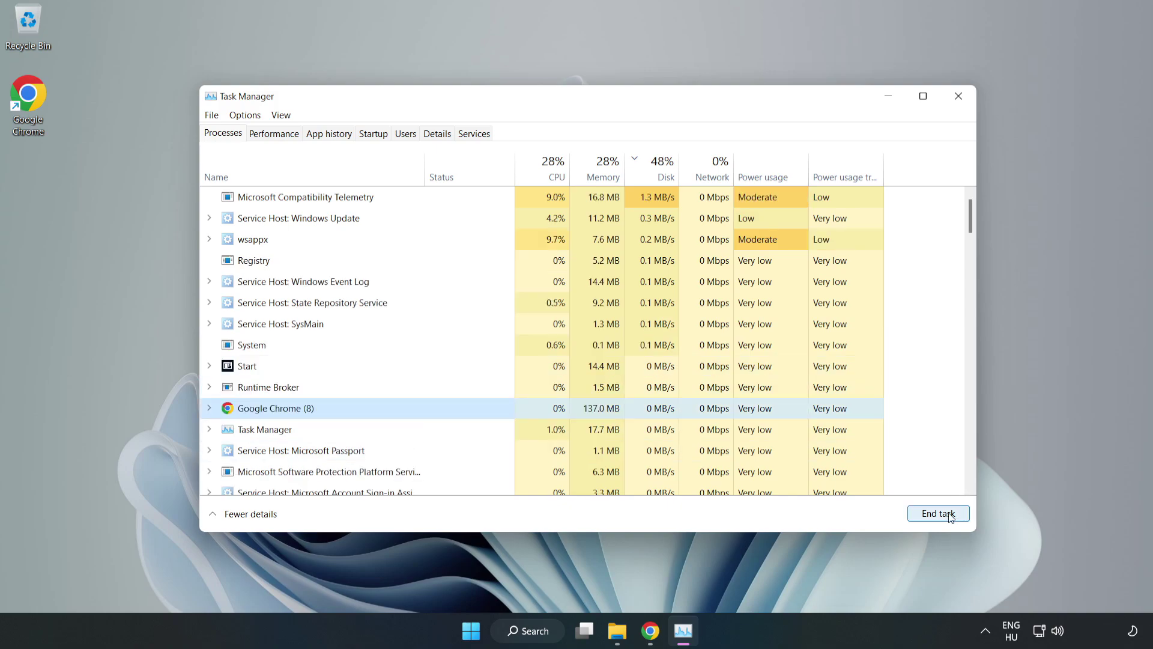
click(932, 514)
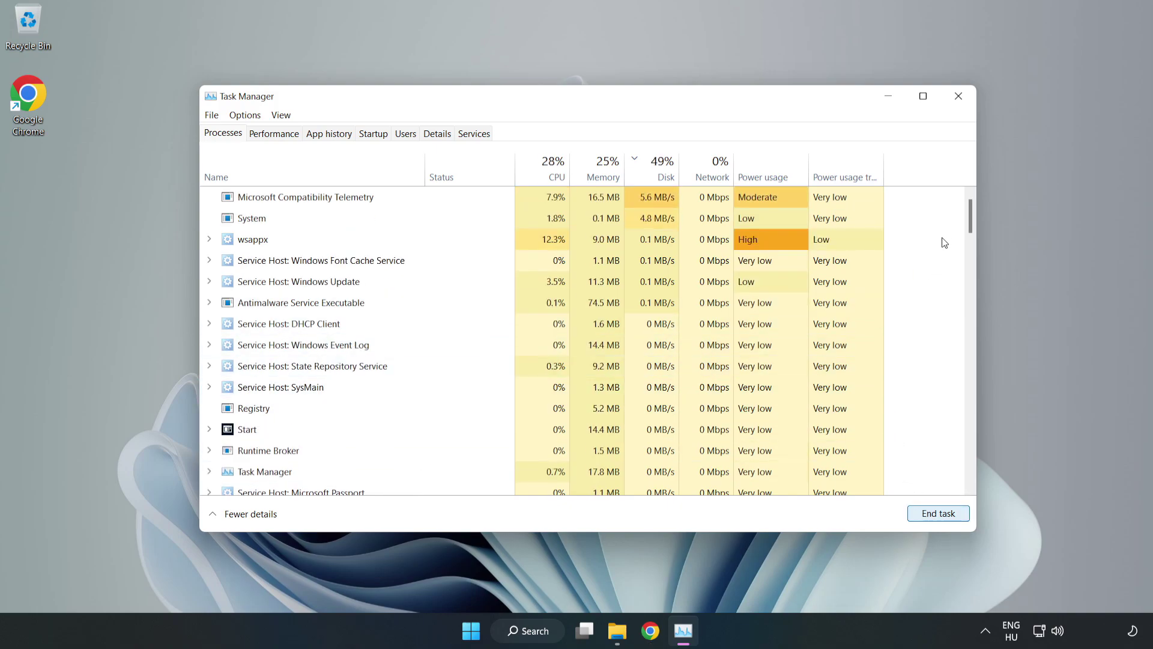
drag(974, 219, 937, 203)
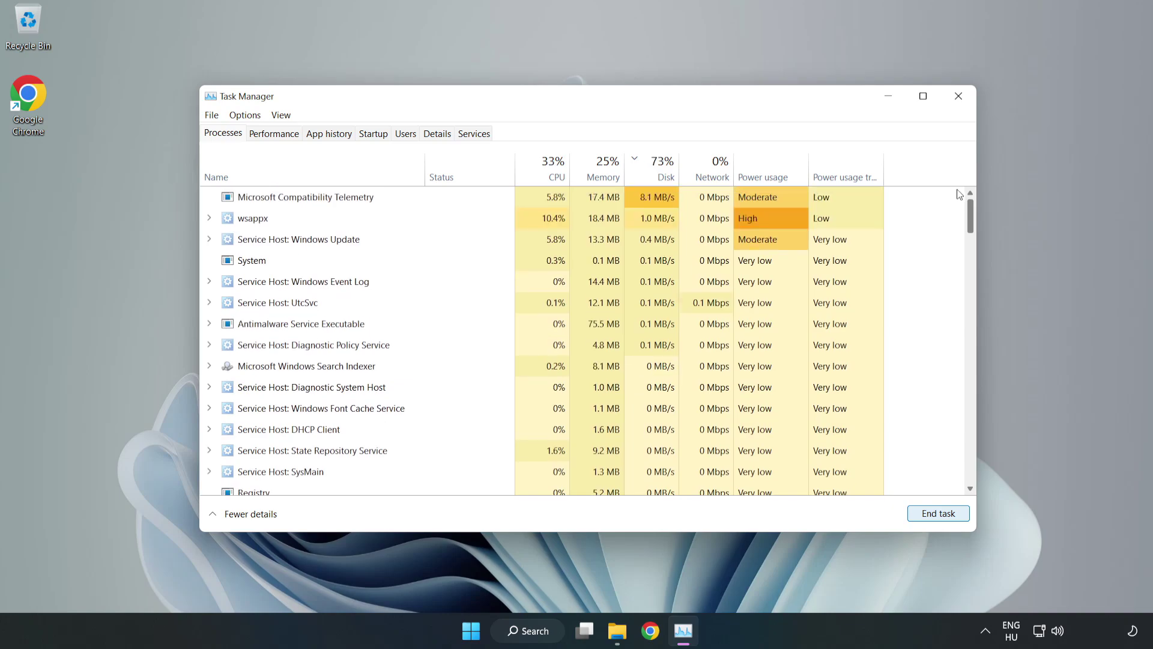
click(379, 134)
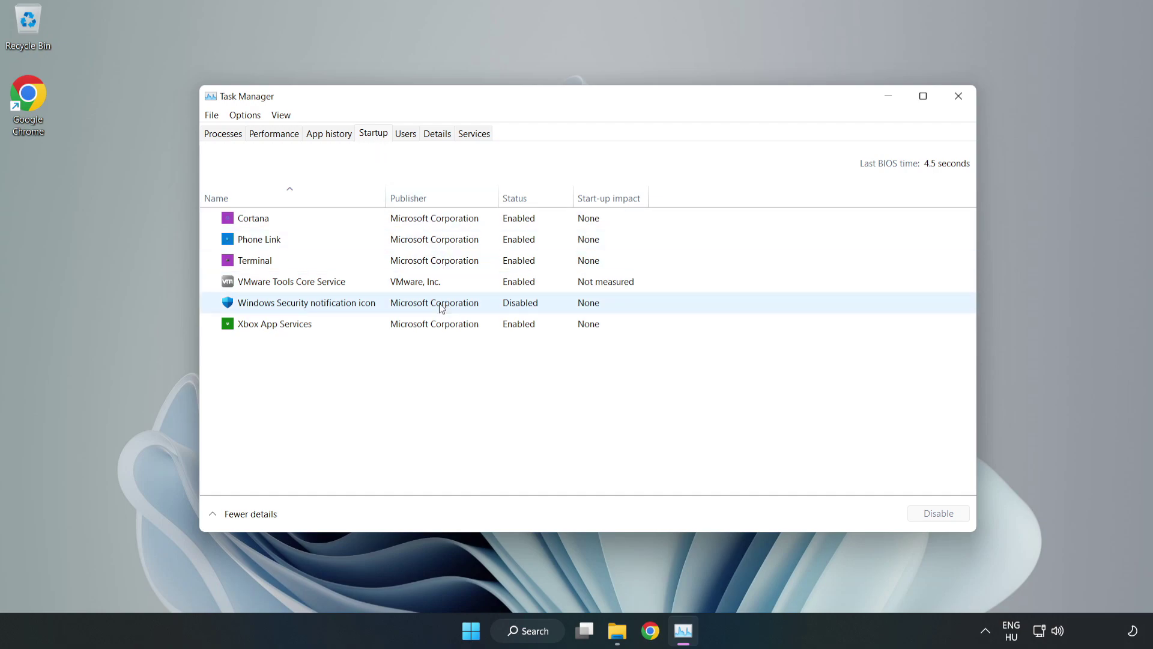
Disable Cortana, Phone Link, Terminal and Xbox App Services at startup, then close Task Manager.
click(434, 218)
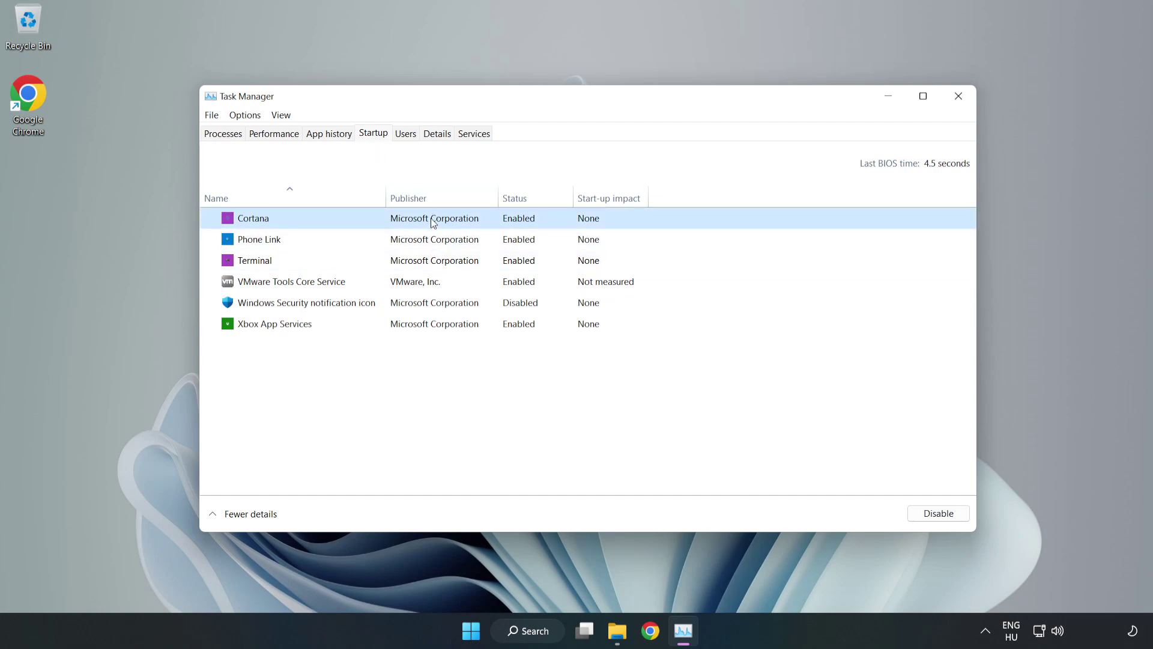
click(928, 516)
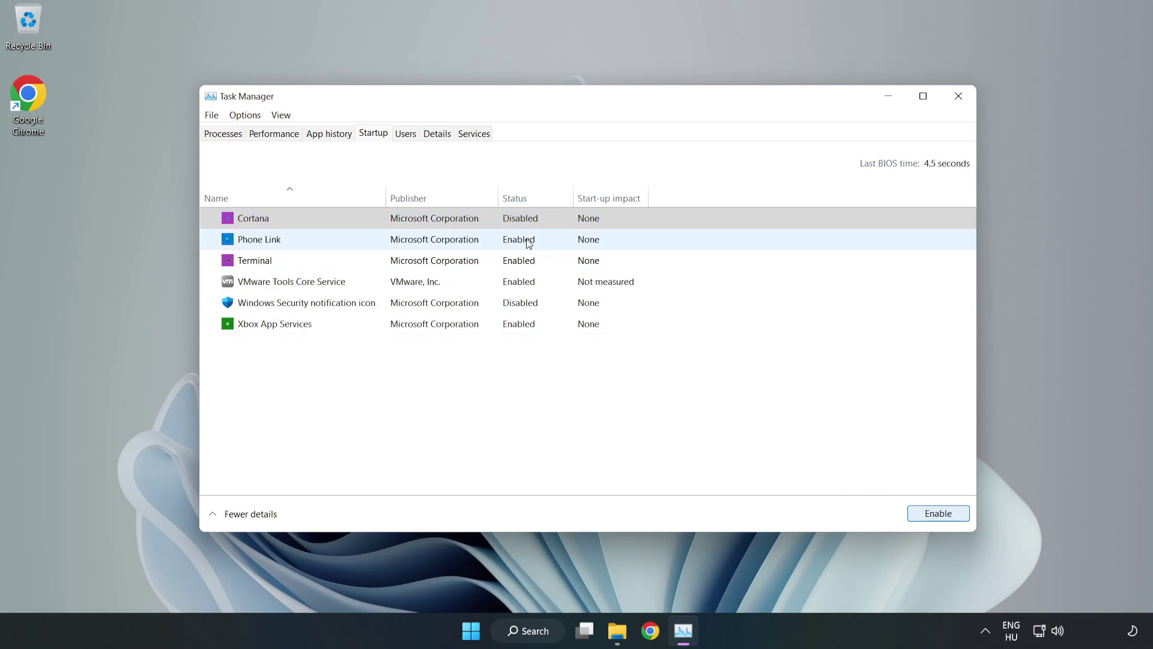
click(528, 242)
click(932, 515)
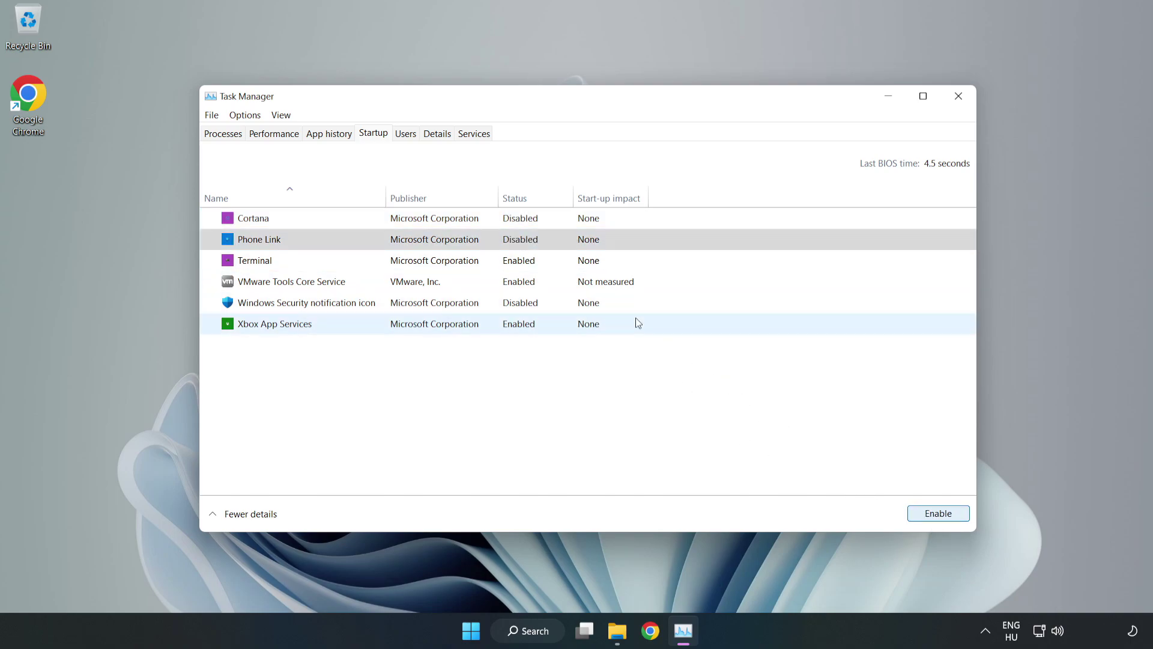
click(529, 262)
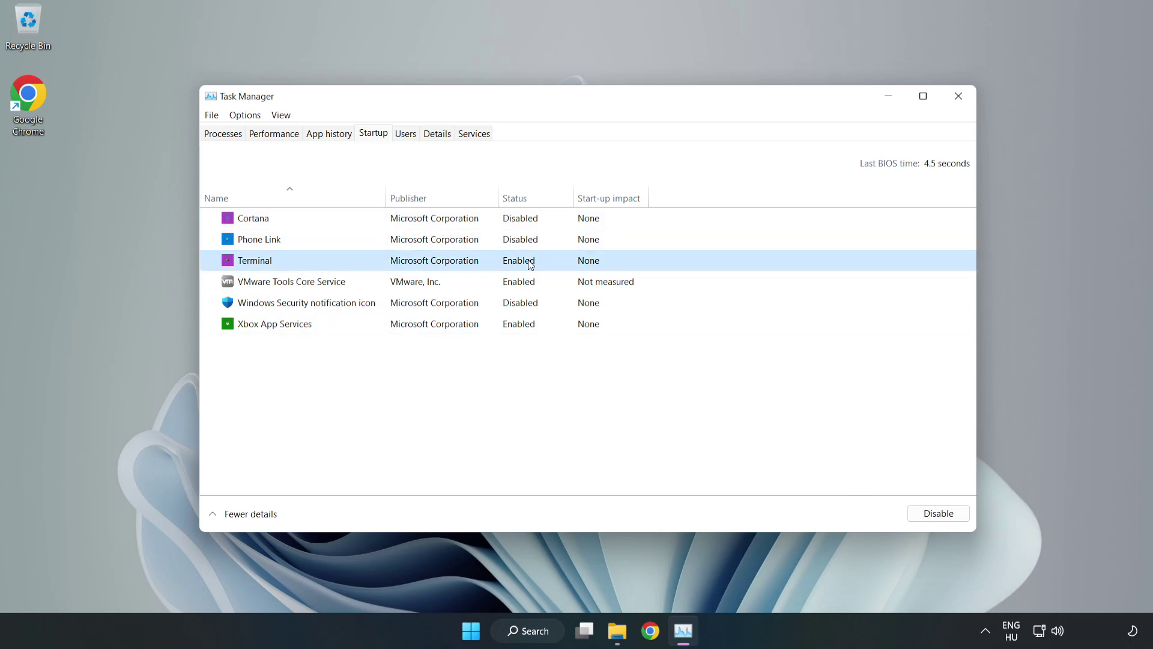
click(943, 517)
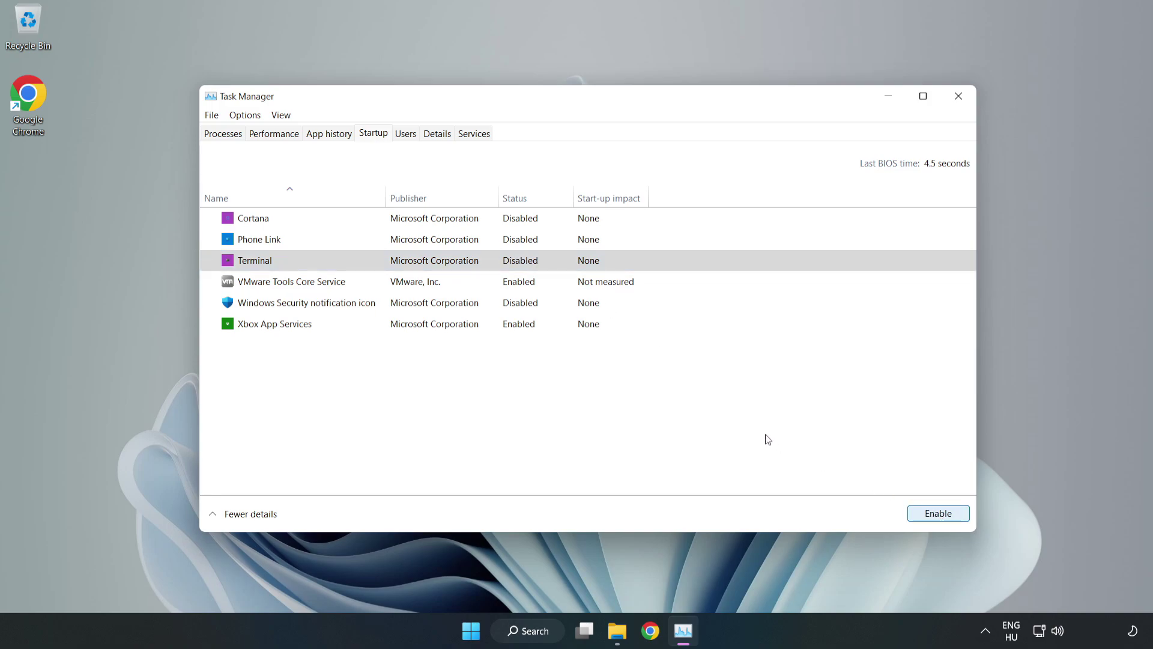
click(395, 324)
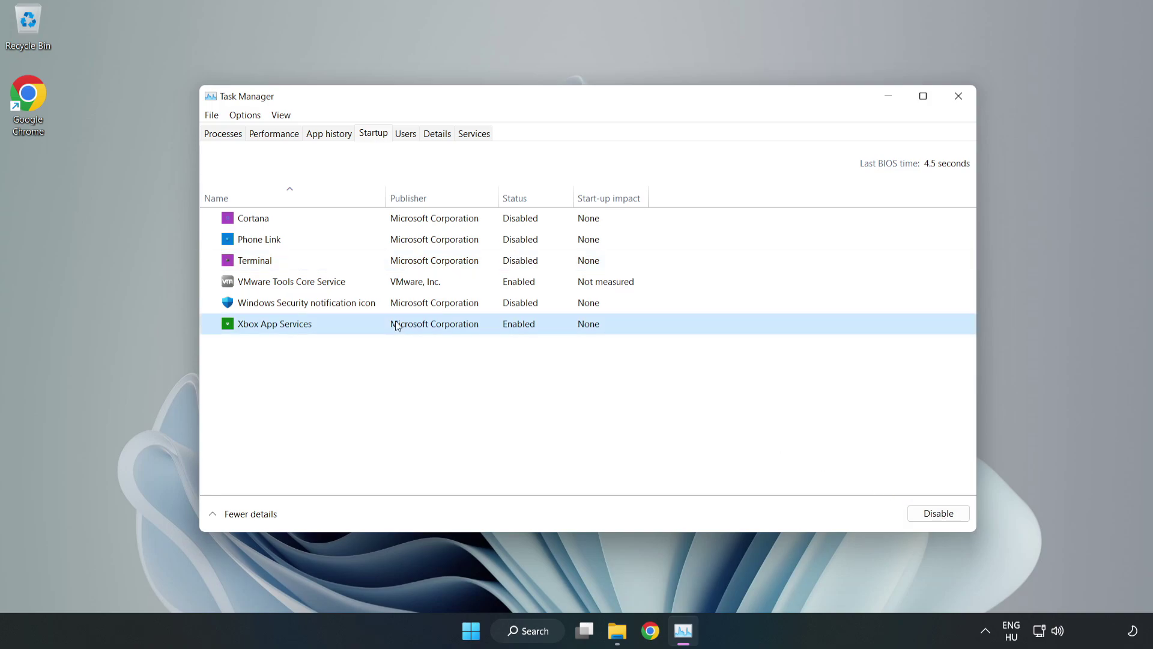
click(916, 518)
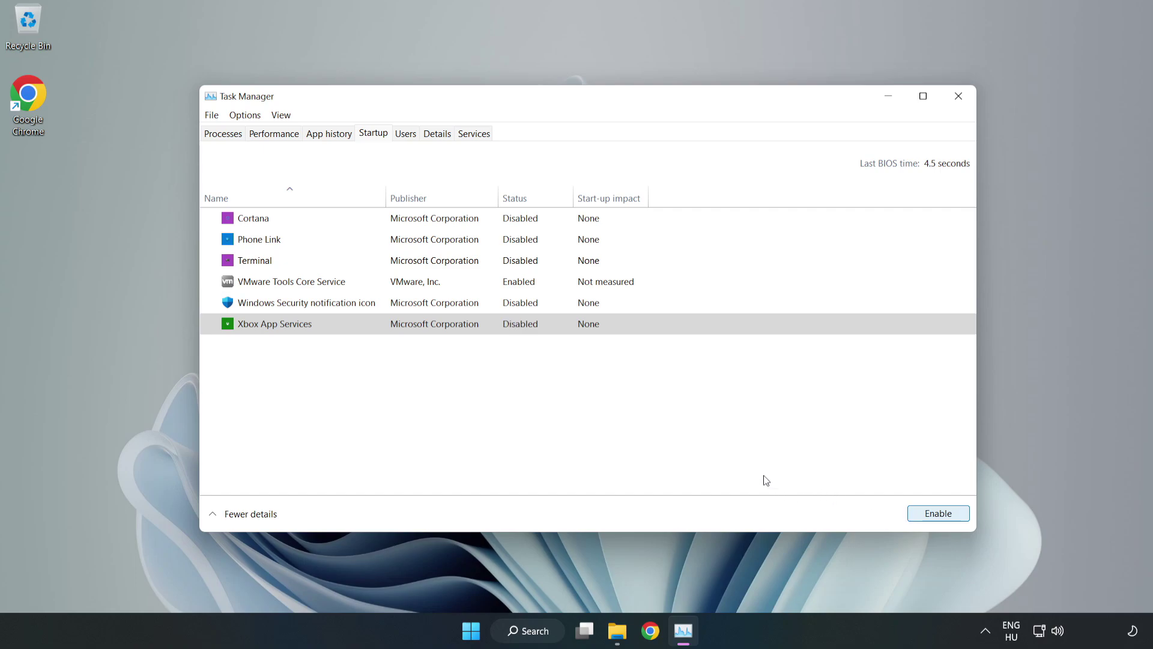
click(958, 101)
Close Task Manager, search 'update', and run Check for updates on the Windows Update page.
click(958, 101)
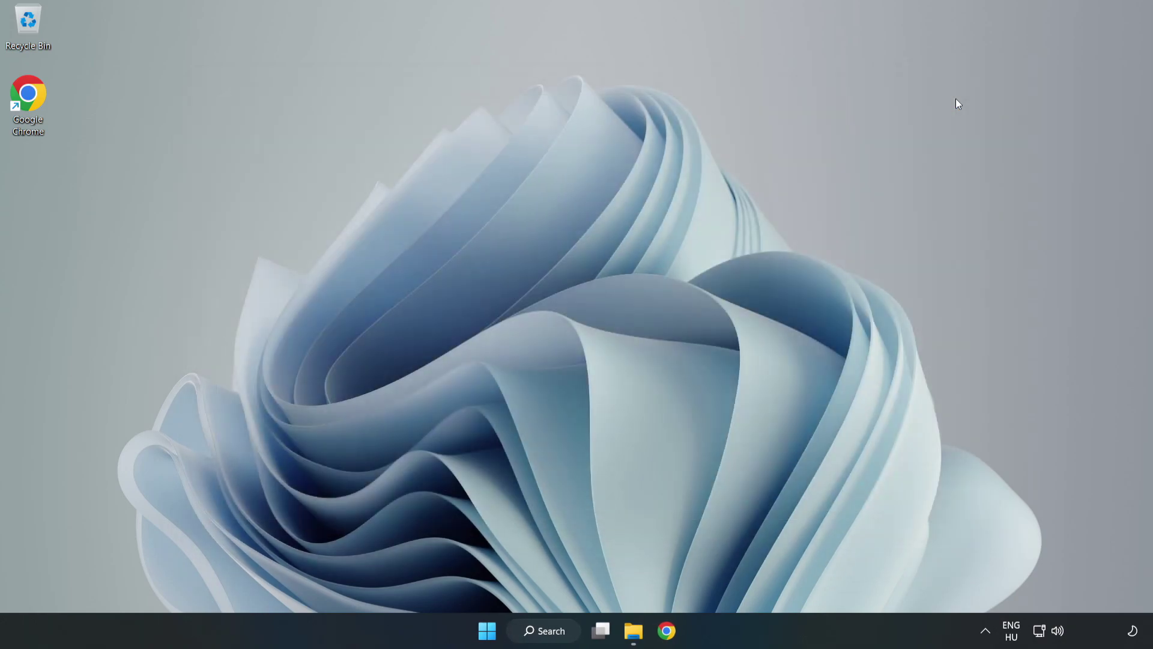
click(551, 633)
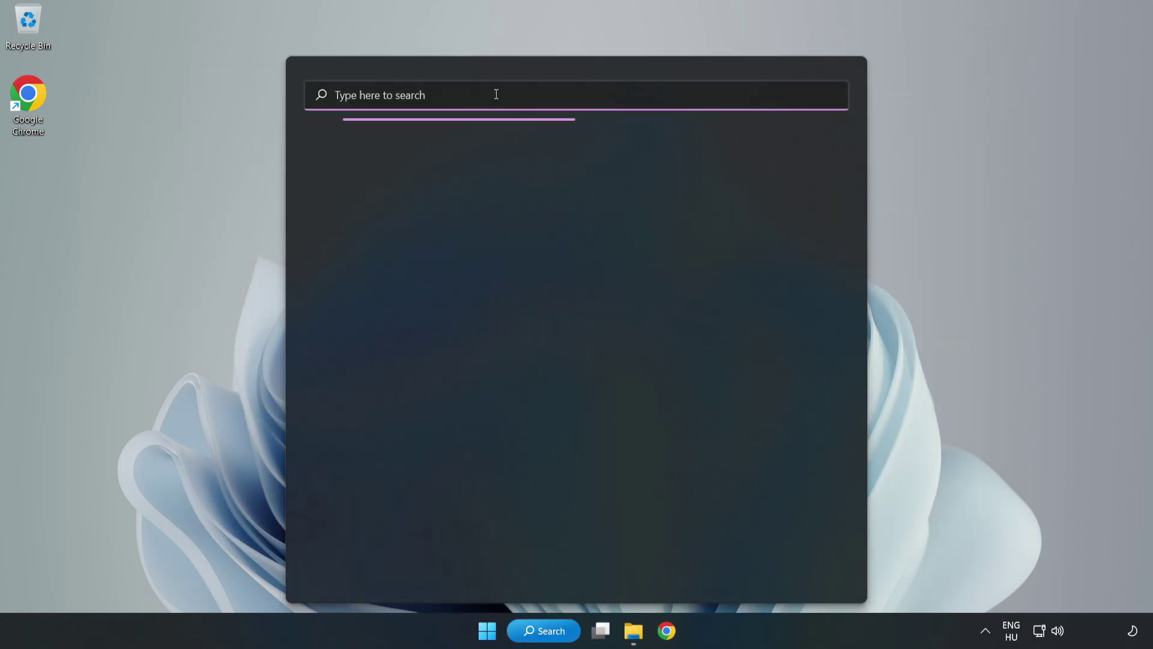
text(update)
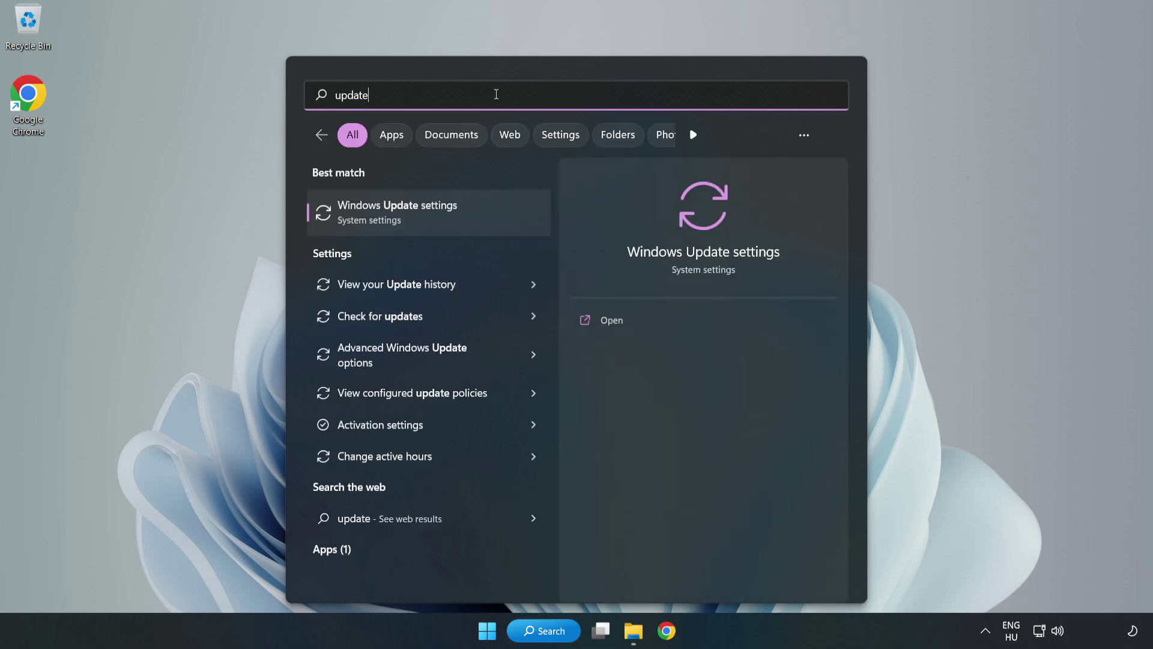
click(469, 228)
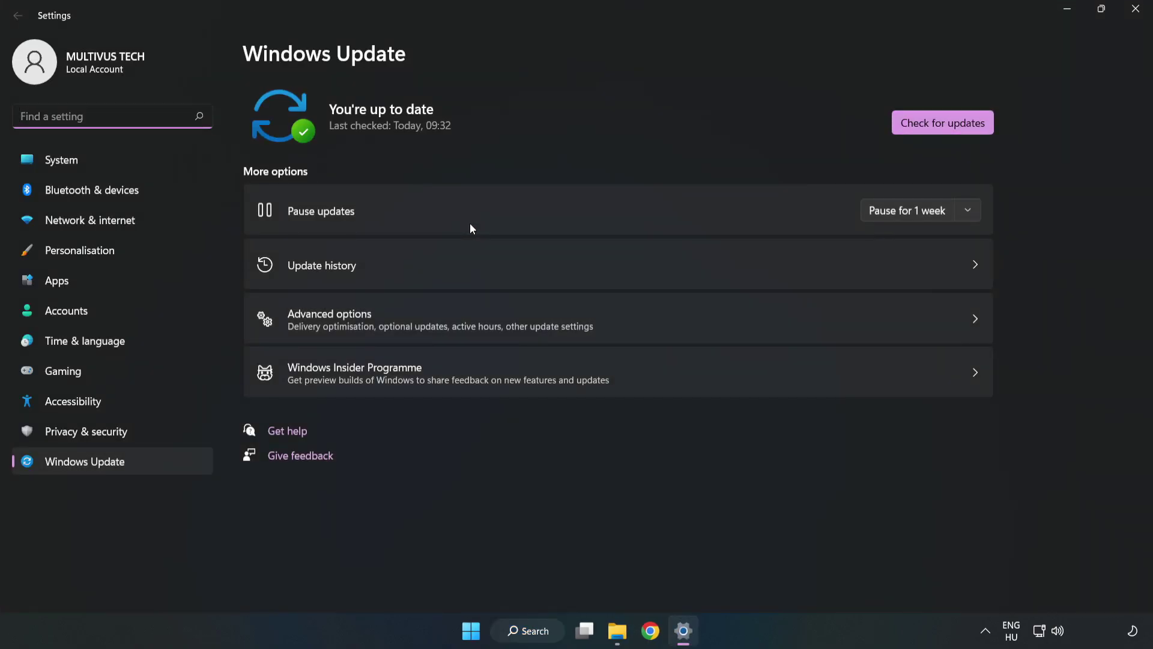
click(927, 128)
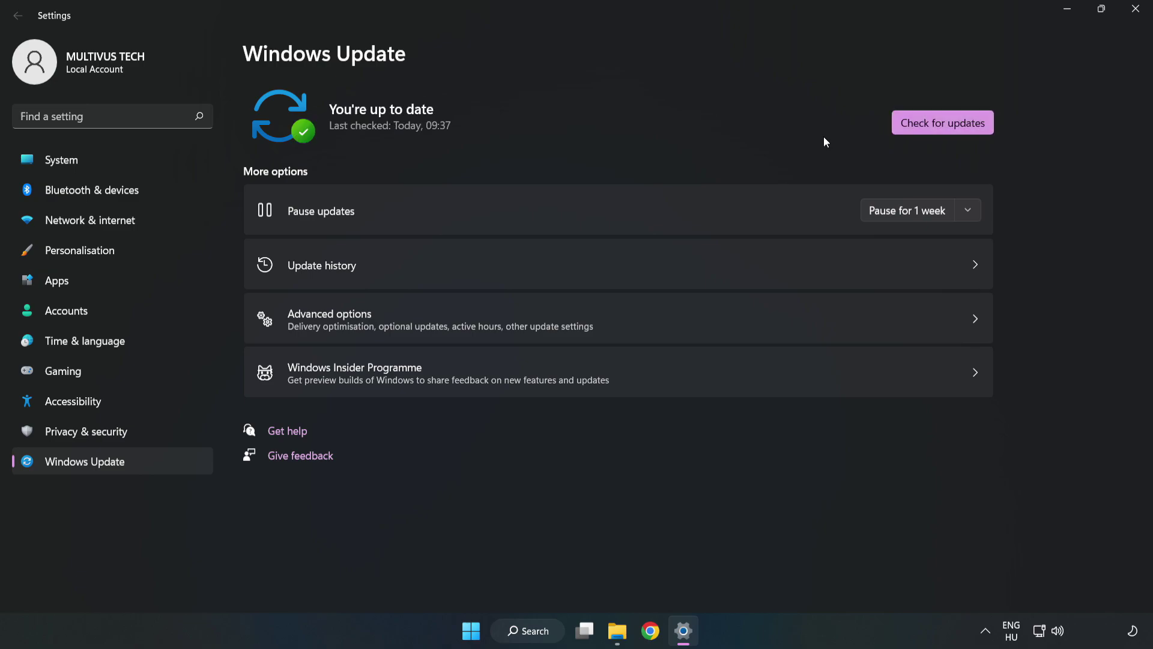
Close Settings and launch Registry Editor by searching 'regedit'.
click(1131, 15)
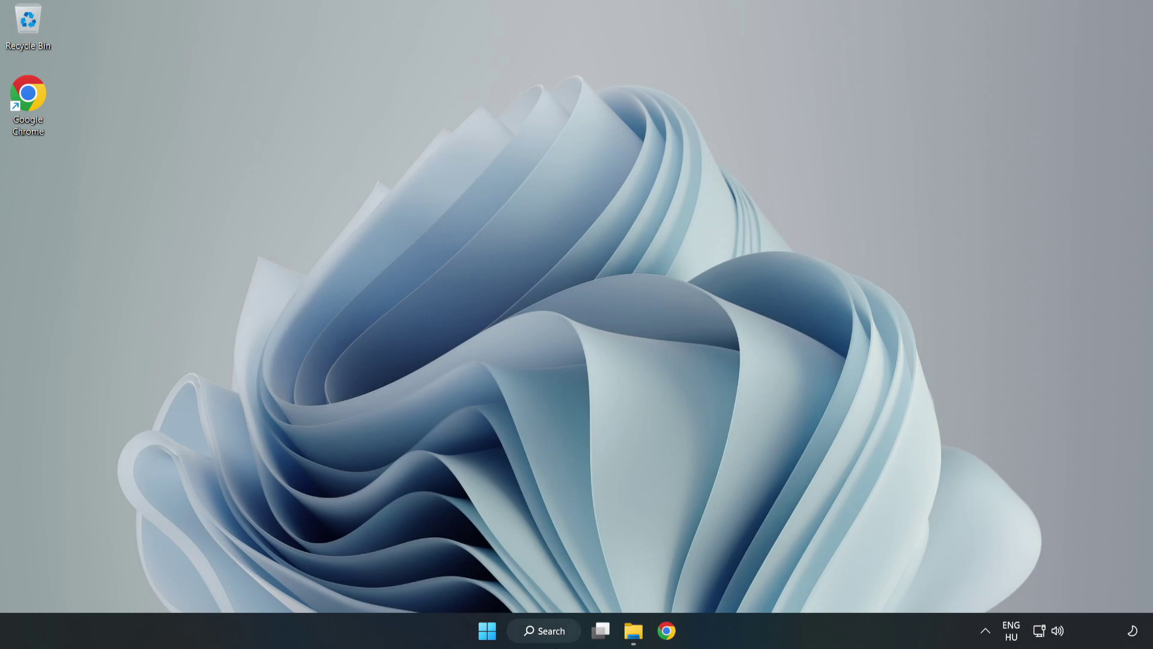
click(564, 635)
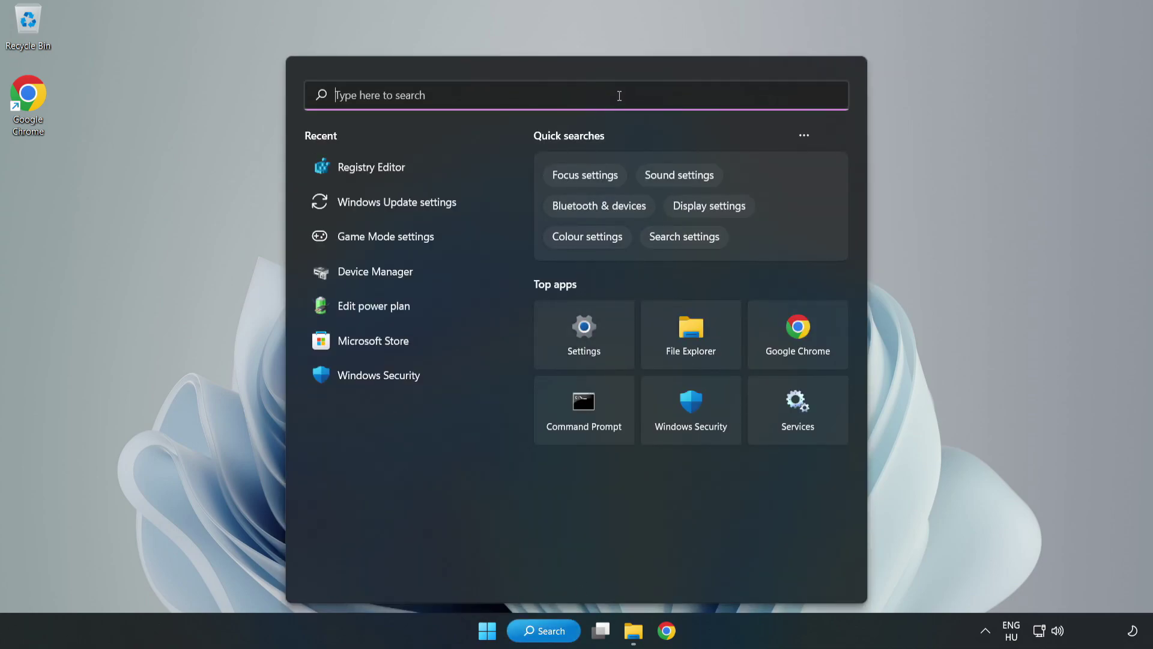
text(regedit)
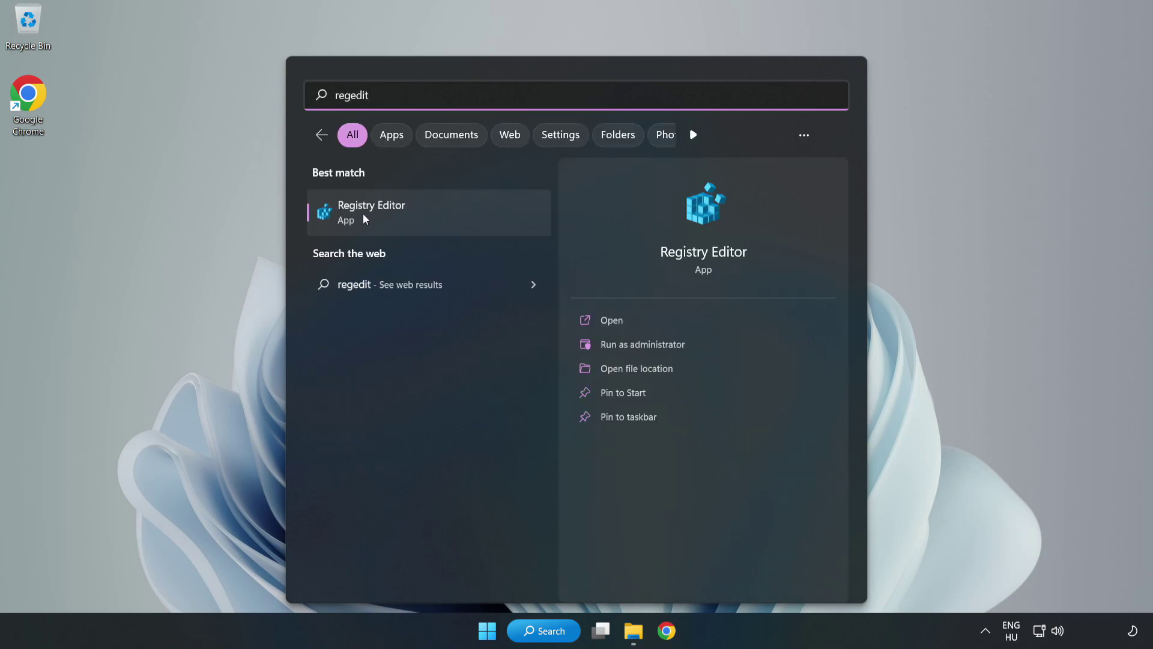
click(441, 214)
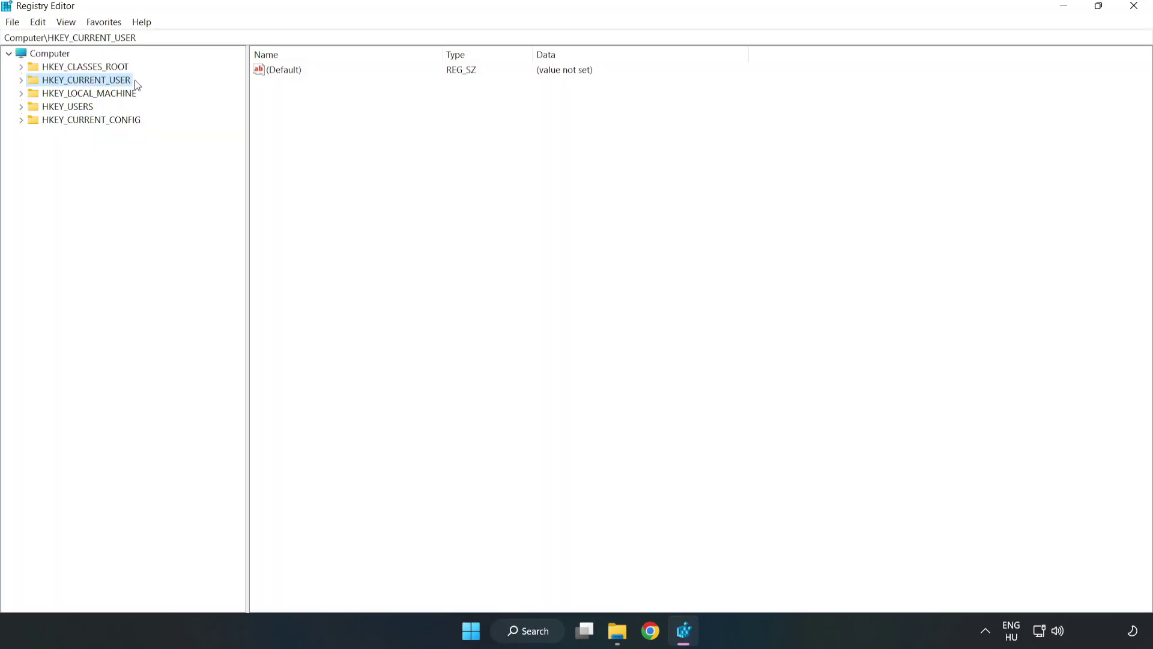
Navigate to HKEY_CURRENT_USER\System\GameConfigStore and select GameDVR_Enabled.
click(24, 82)
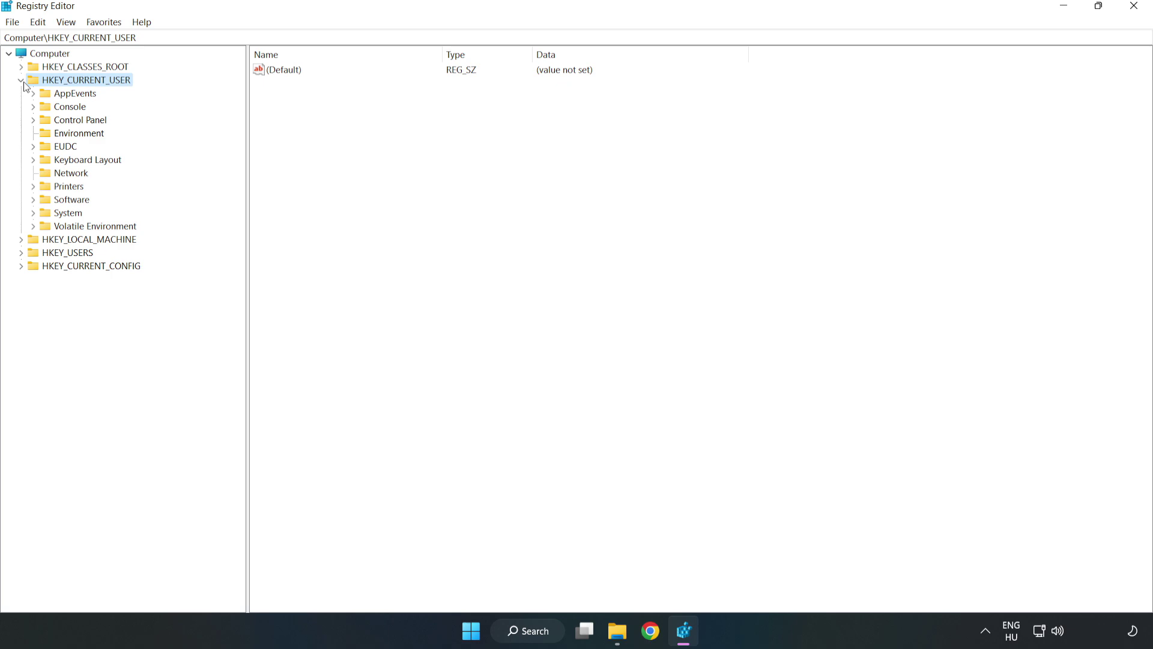
click(33, 214)
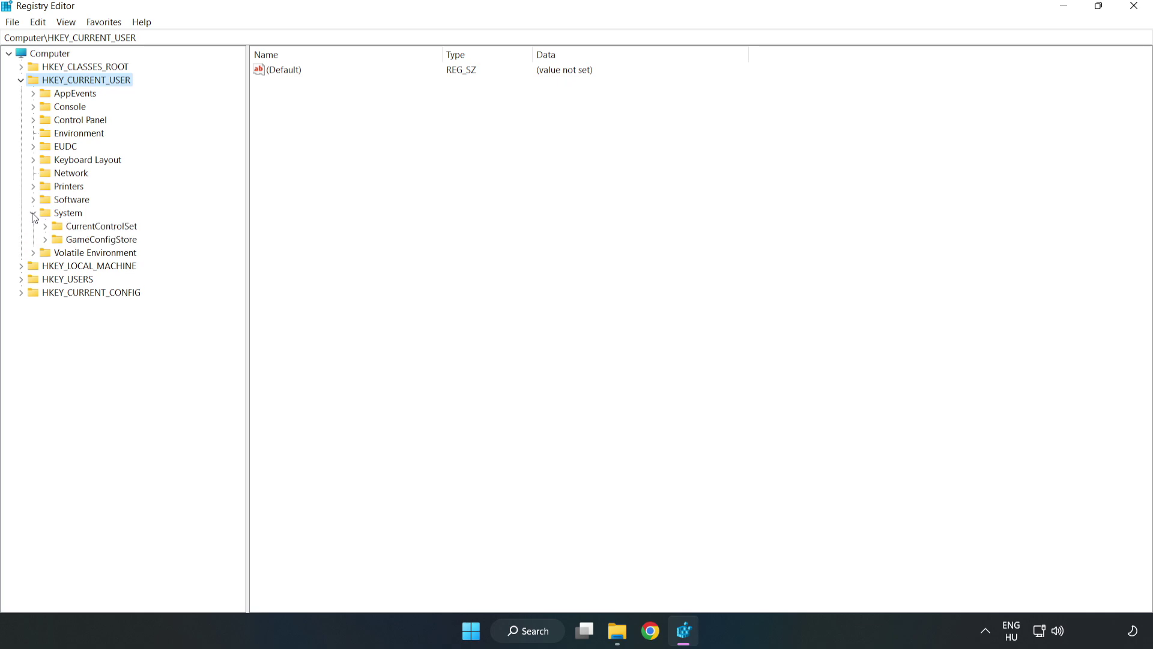
click(97, 244)
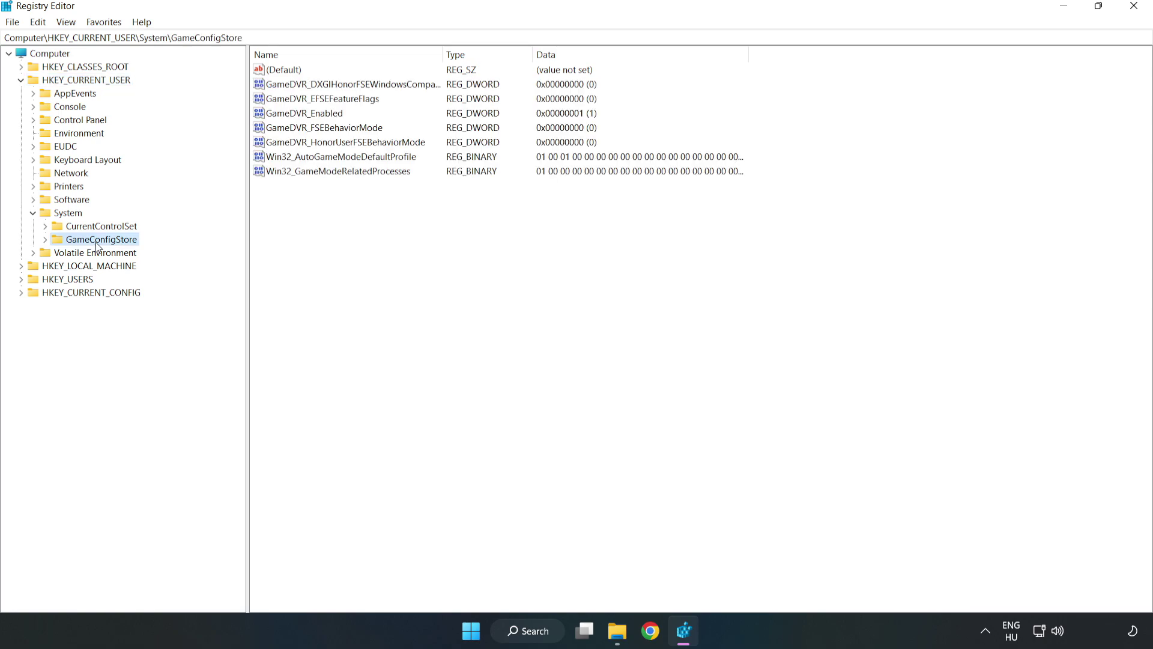
click(287, 115)
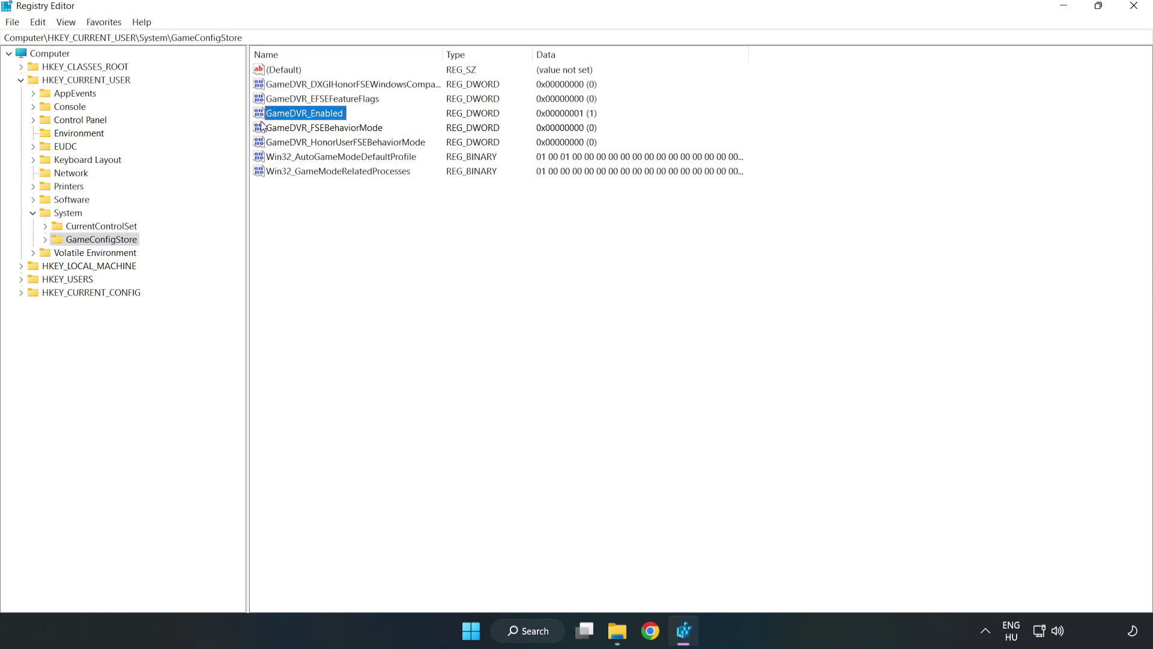
Modify GameDVR_Enabled, changing its value data from 1 to 0.
right_click(316, 119)
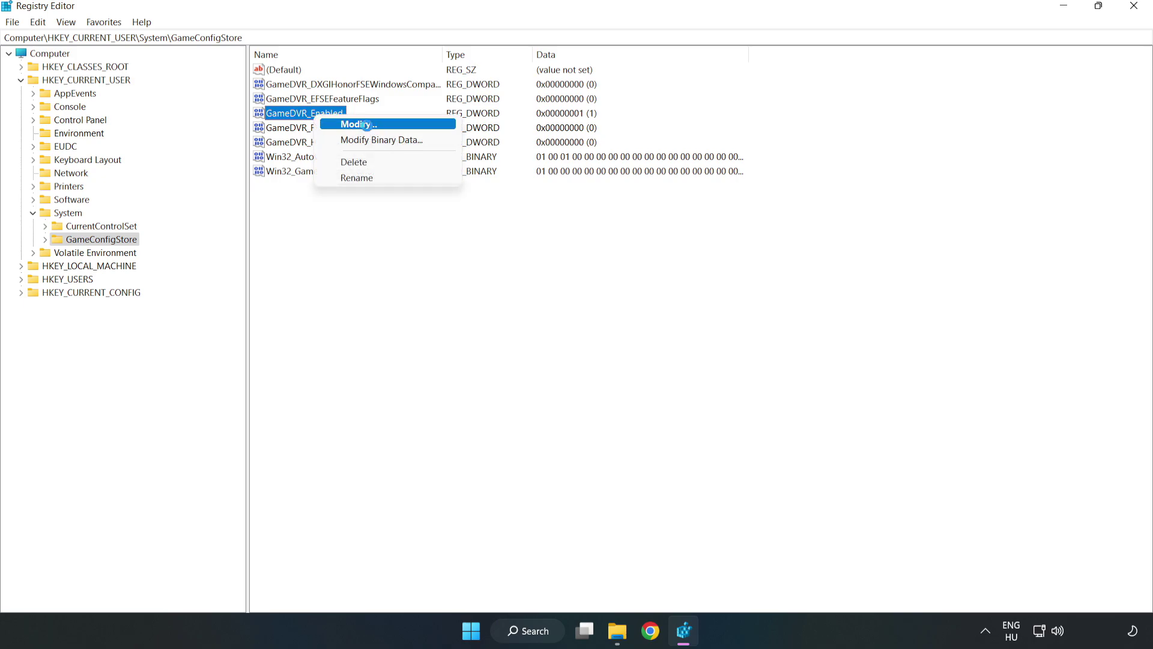
click(367, 124)
drag(233, 80, 644, 244)
click(484, 311)
drag(484, 312, 400, 300)
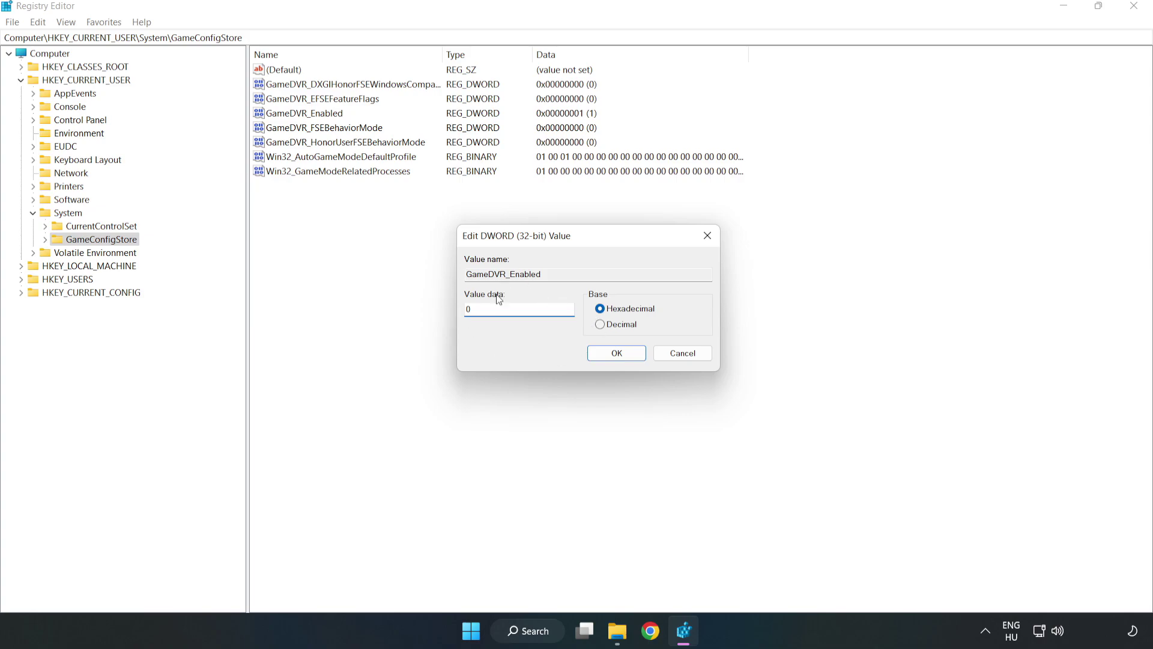
click(616, 353)
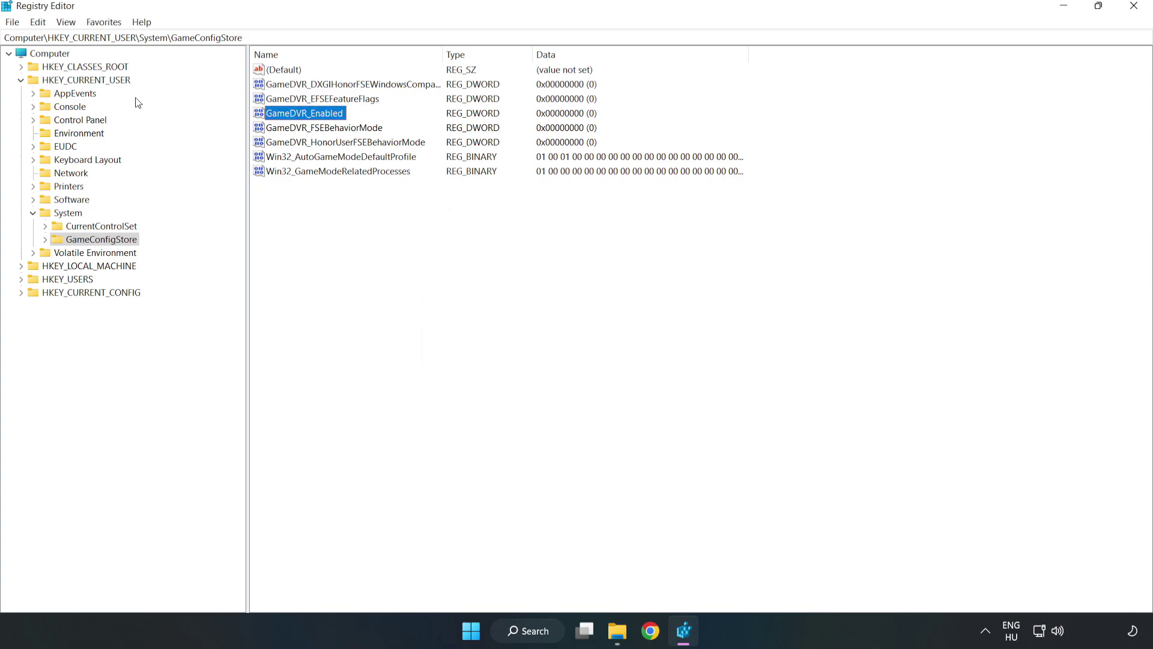
Collapse HKEY_CURRENT_USER and expand HKEY_LOCAL_MACHINE\SOFTWARE\Microsoft\PolicyManager\default\ApplicationManagement.
click(21, 80)
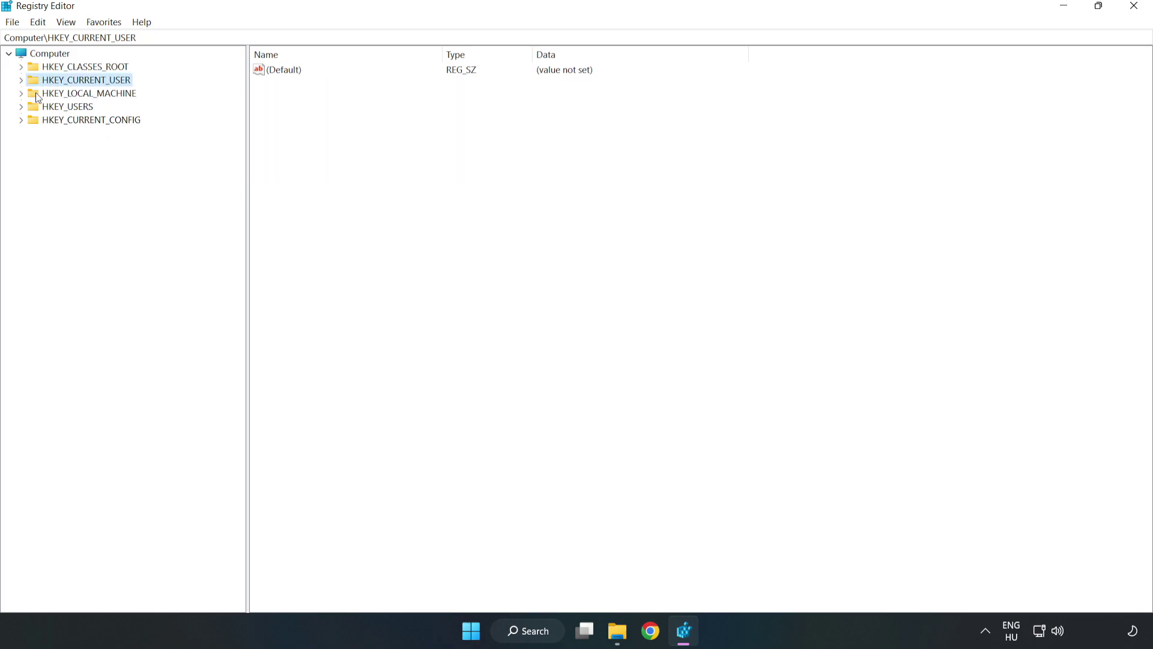
double_click(29, 96)
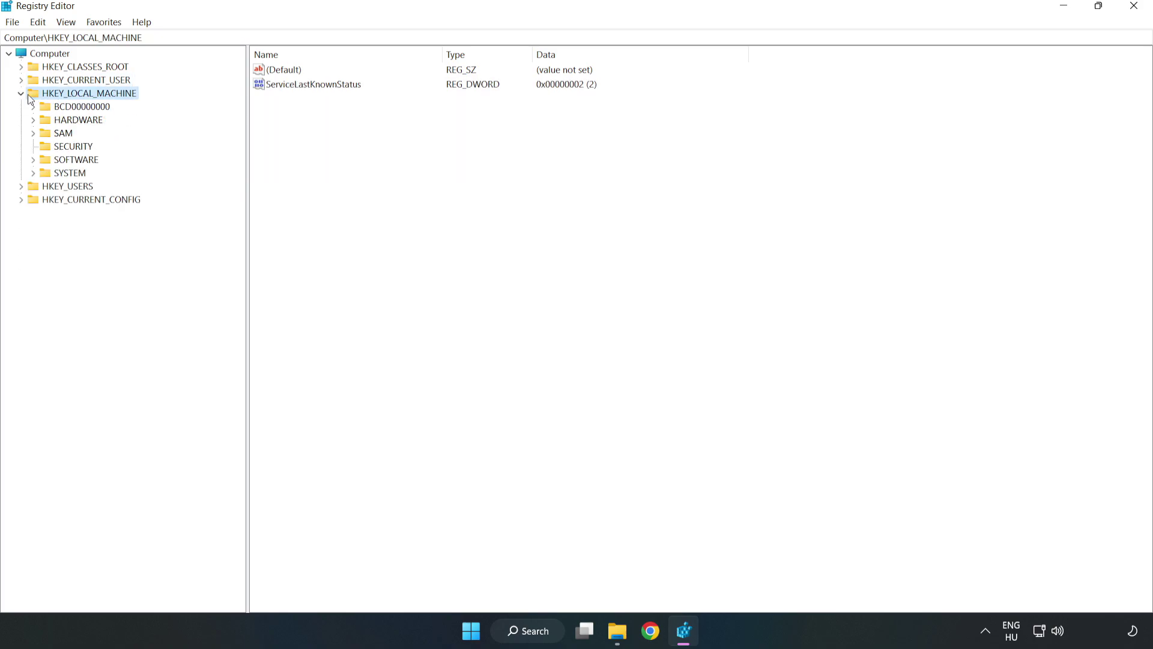
click(34, 160)
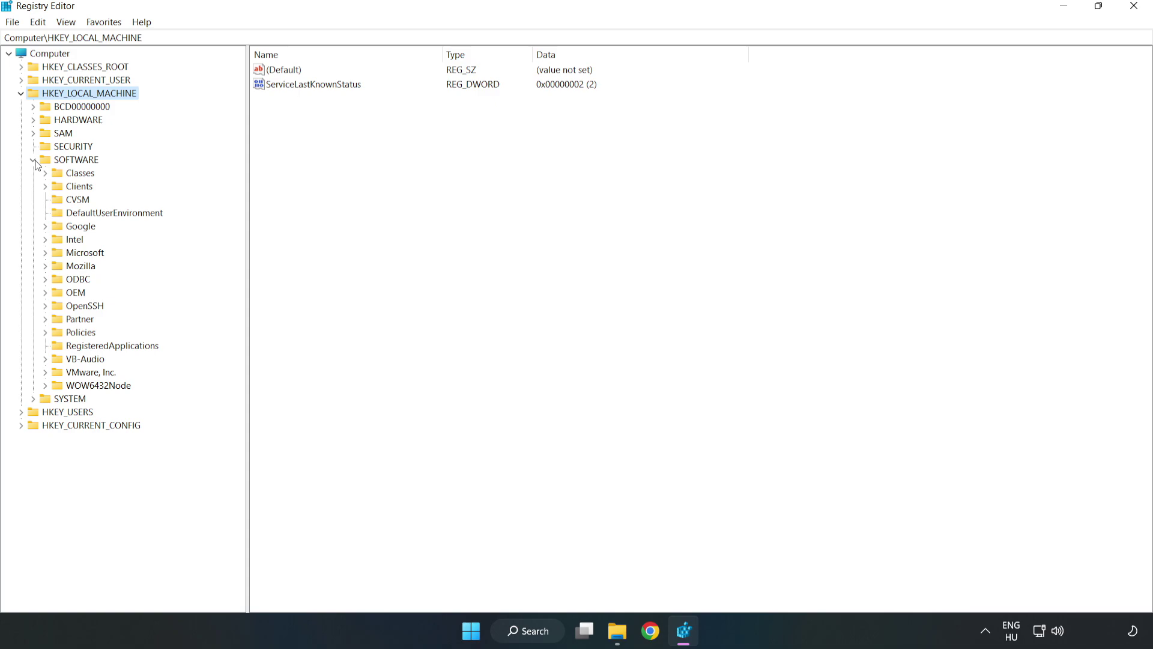
click(45, 253)
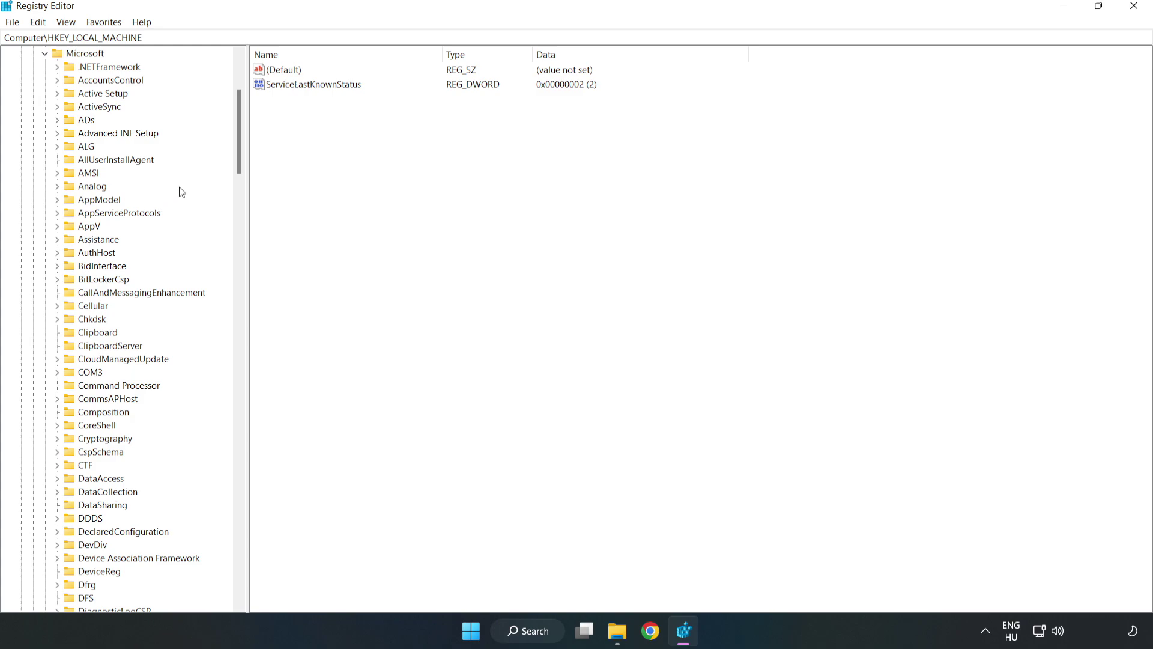
drag(236, 153, 261, 423)
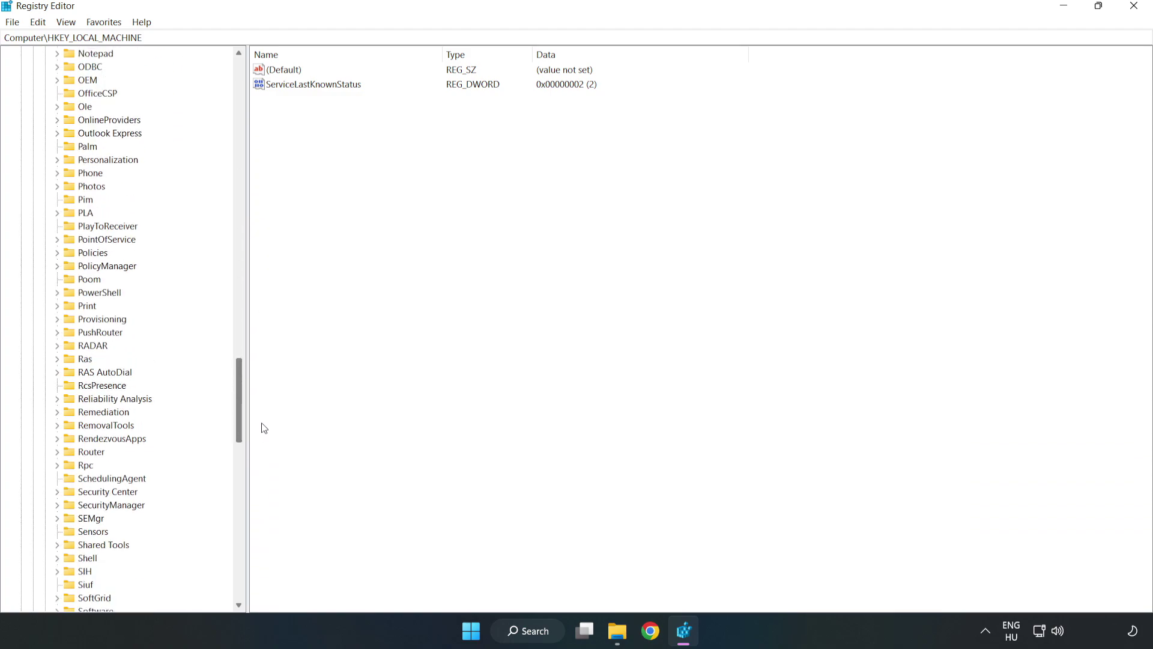
click(58, 266)
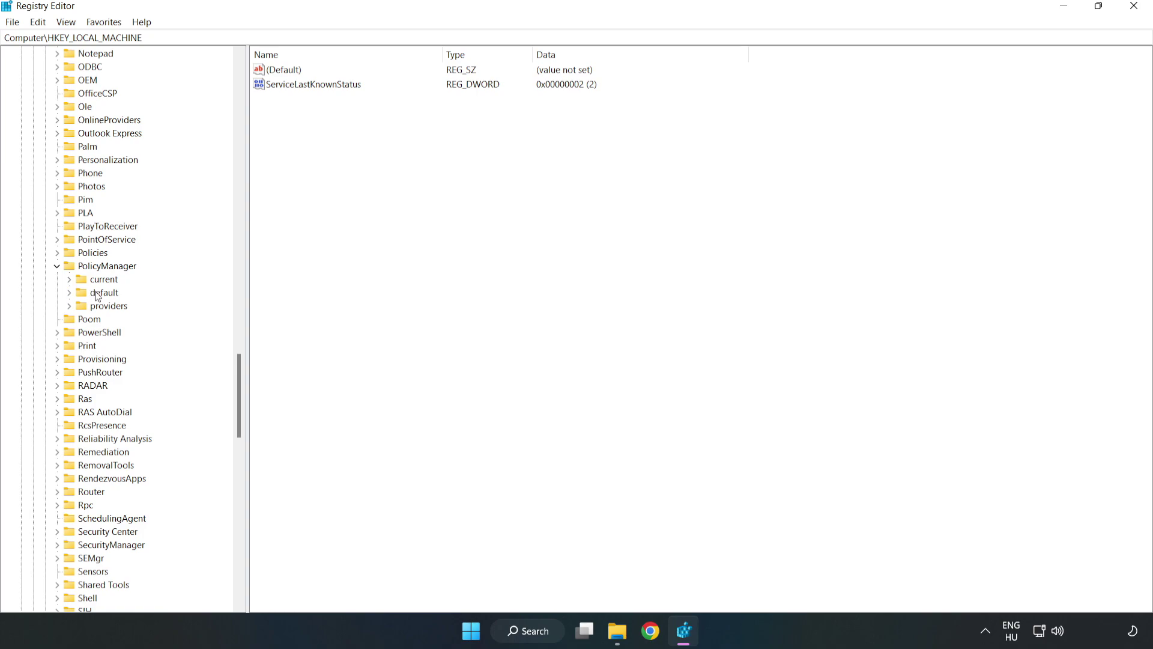
click(70, 293)
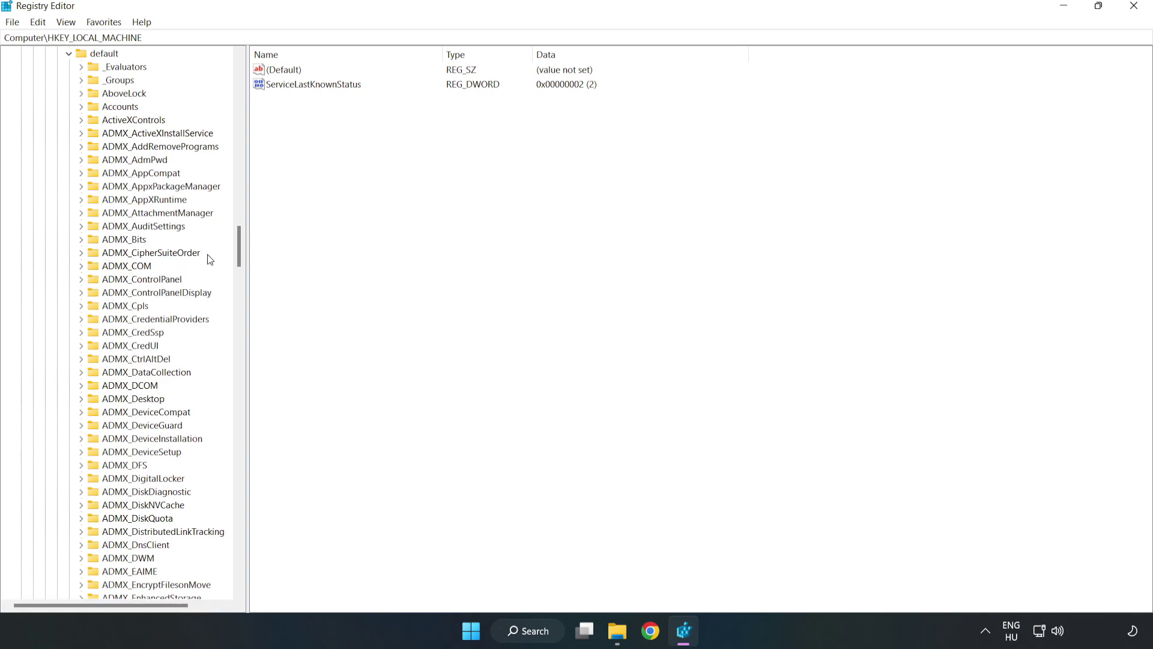
drag(239, 246, 236, 386)
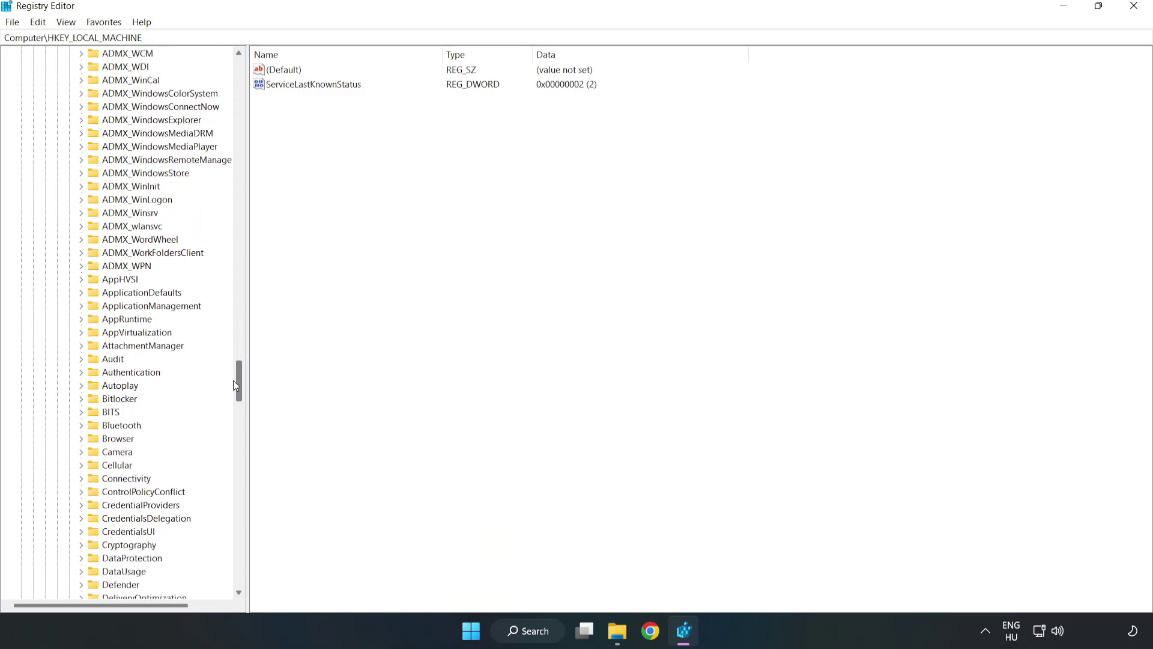
click(85, 304)
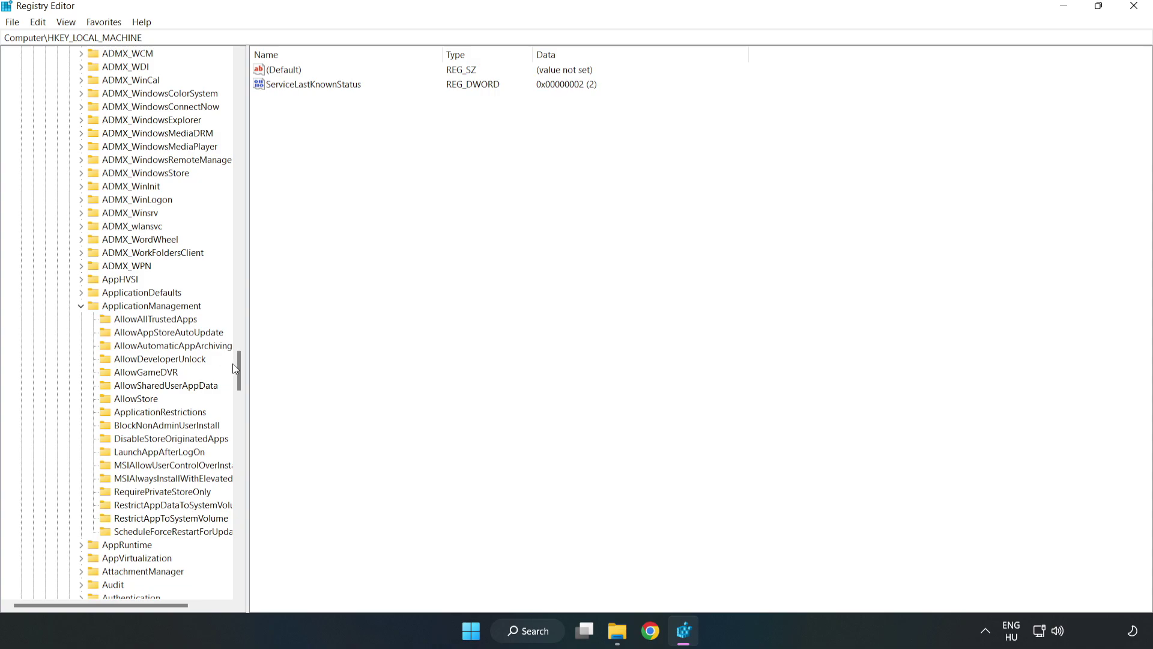
Set the AllowGameDVR key's 'value' entry to 0 and close Registry Editor.
click(134, 373)
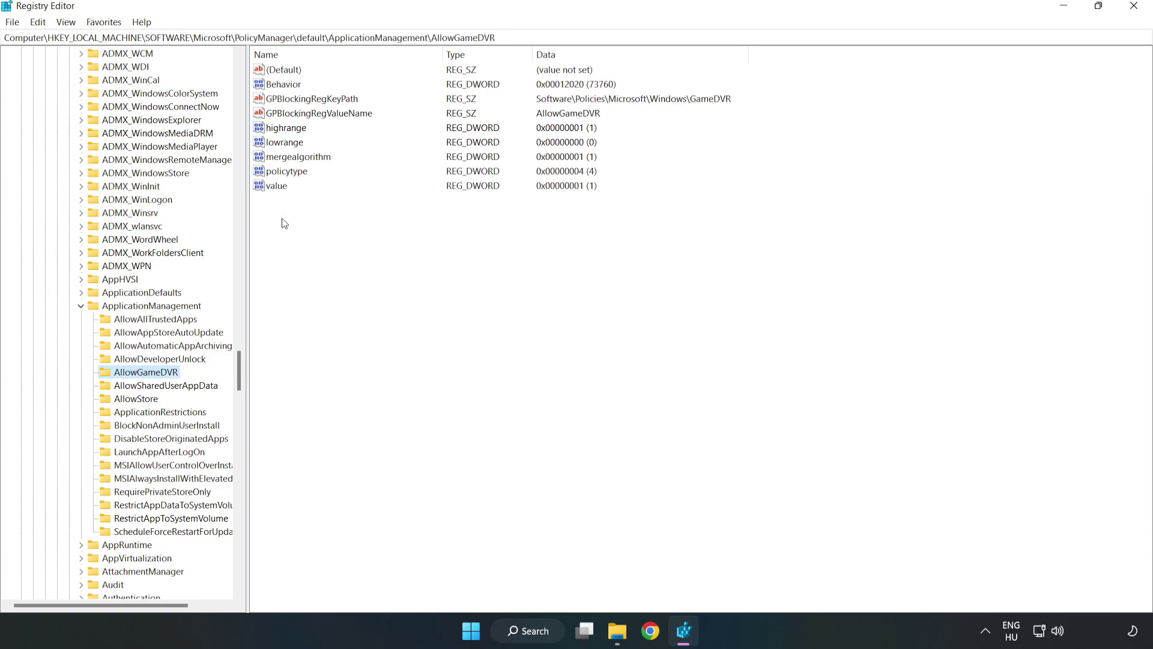
click(268, 188)
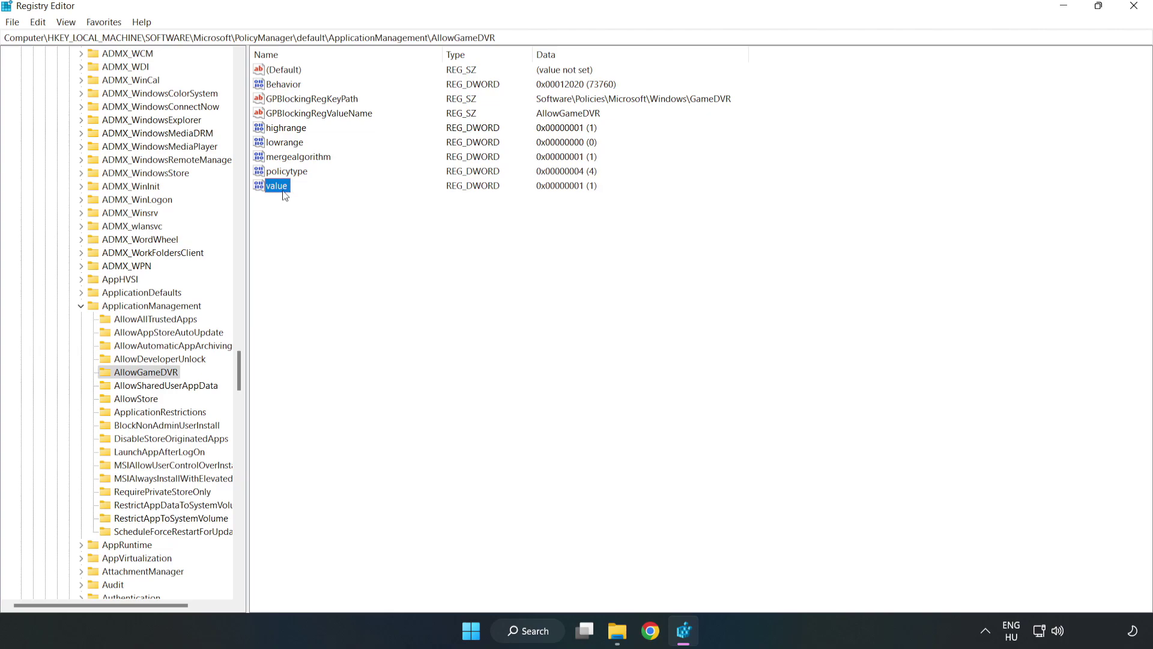
right_click(282, 191)
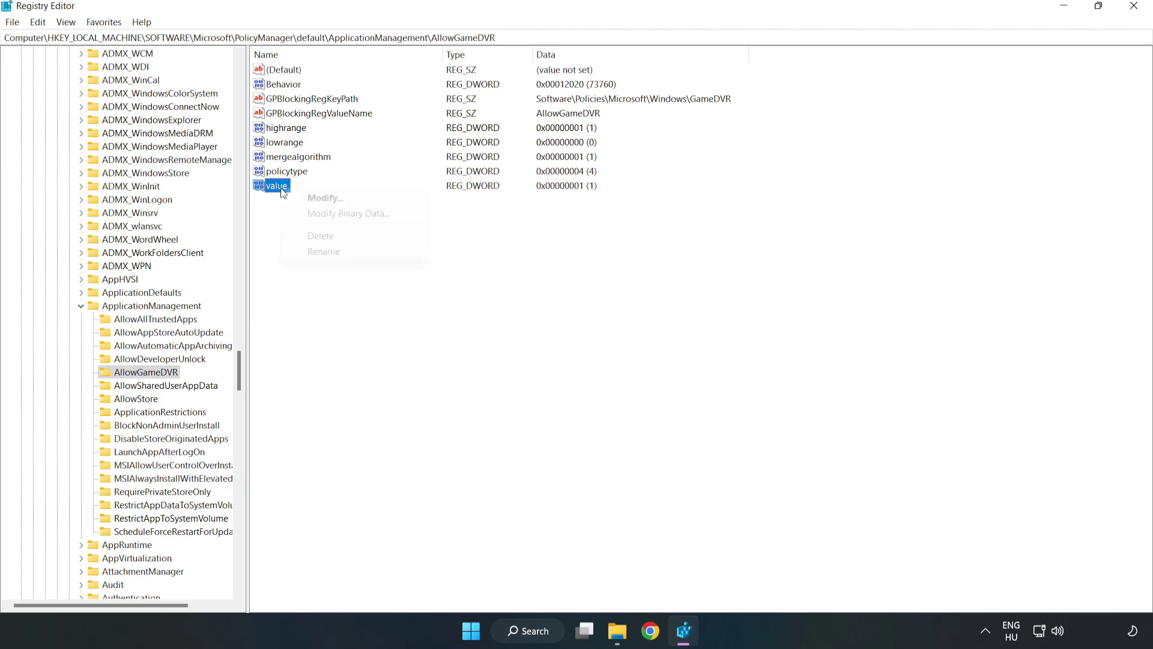
click(332, 198)
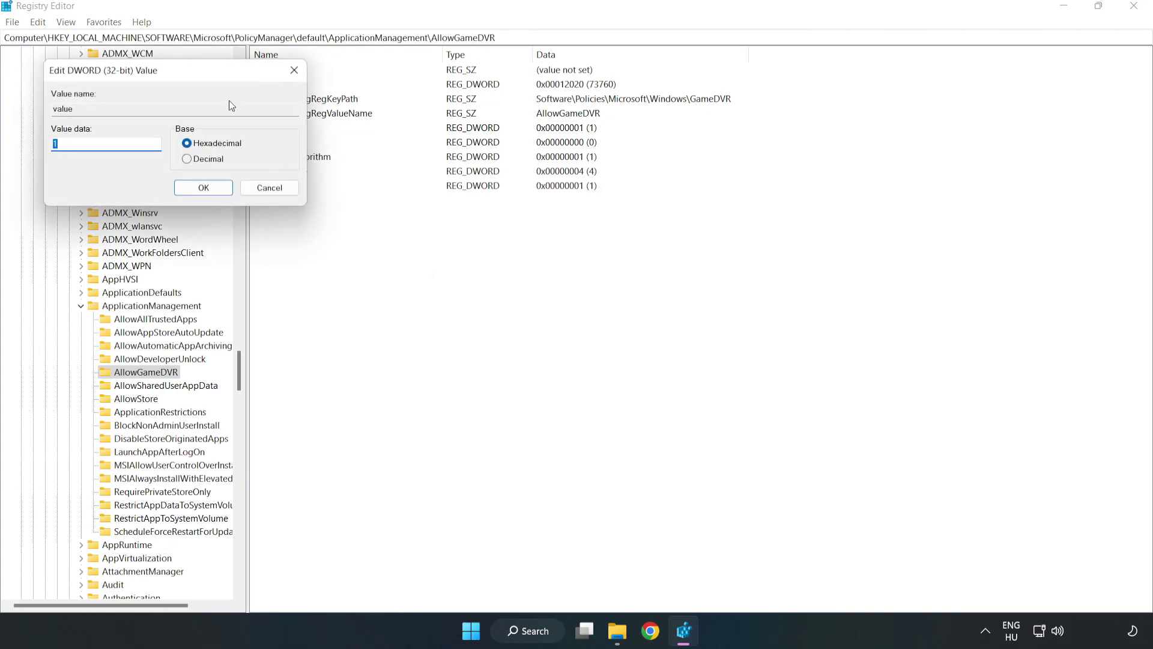
drag(215, 73, 587, 239)
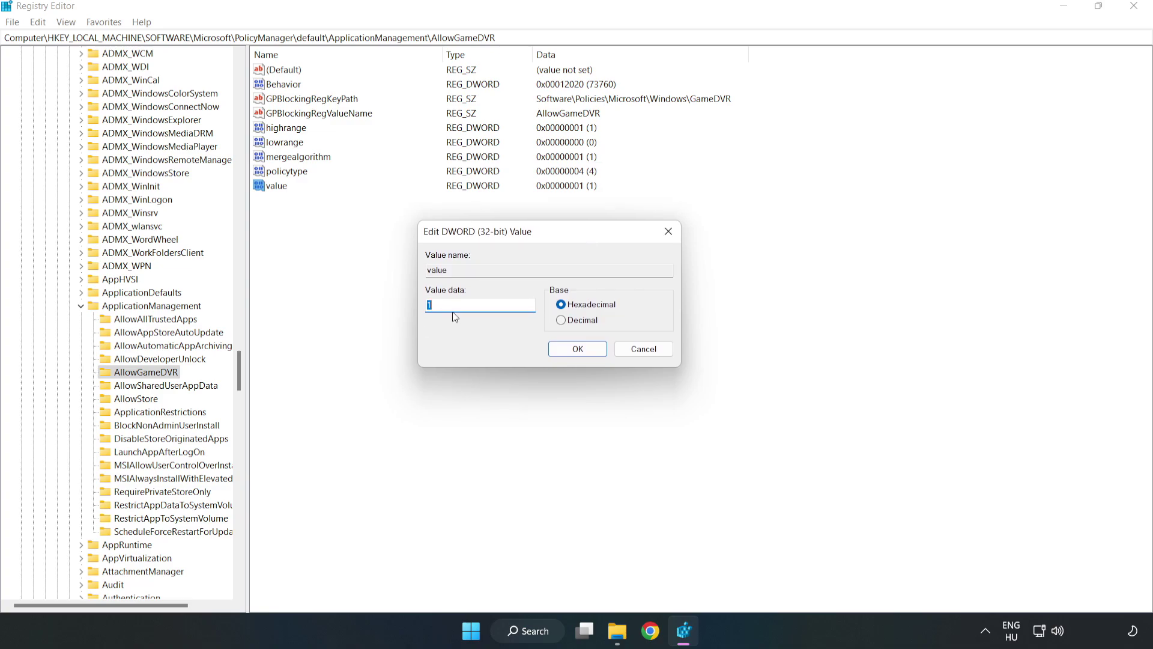
text(0)
click(580, 349)
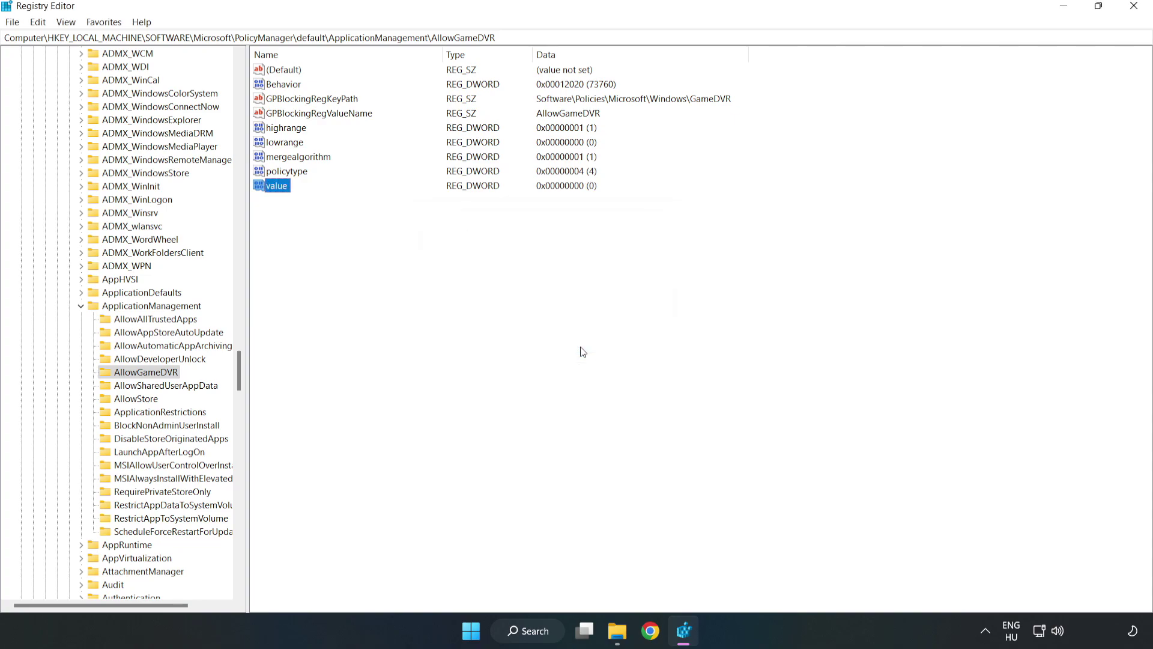
click(1134, 8)
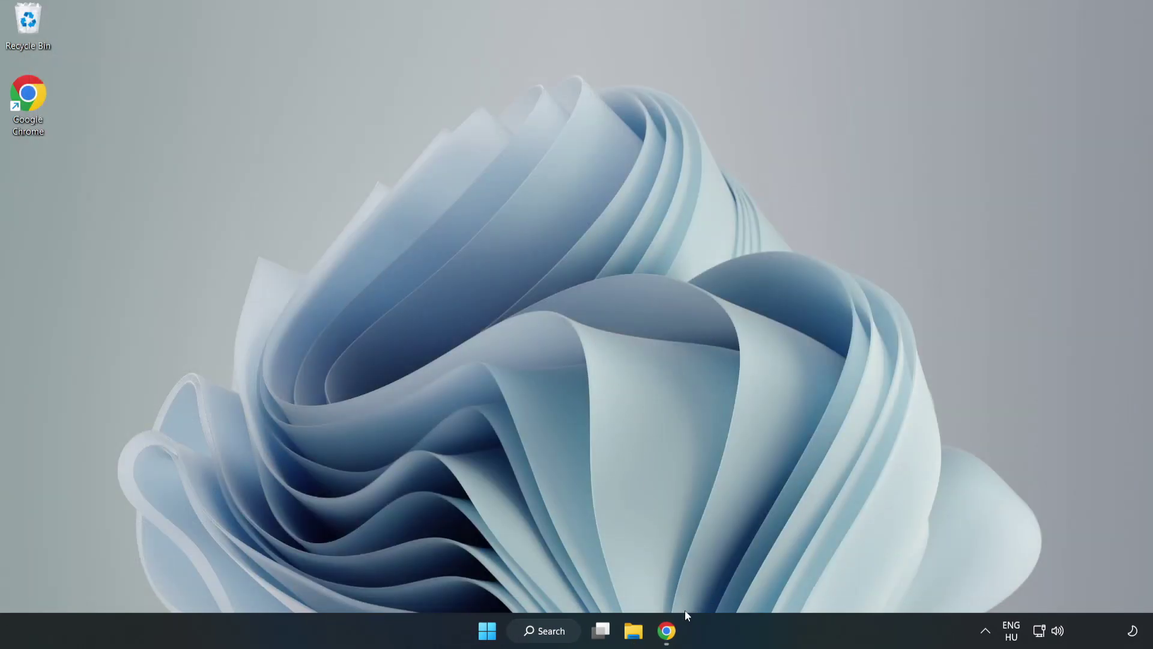
Download dxwebsetup.exe from the DirectX End-User Runtime page and run it.
click(669, 639)
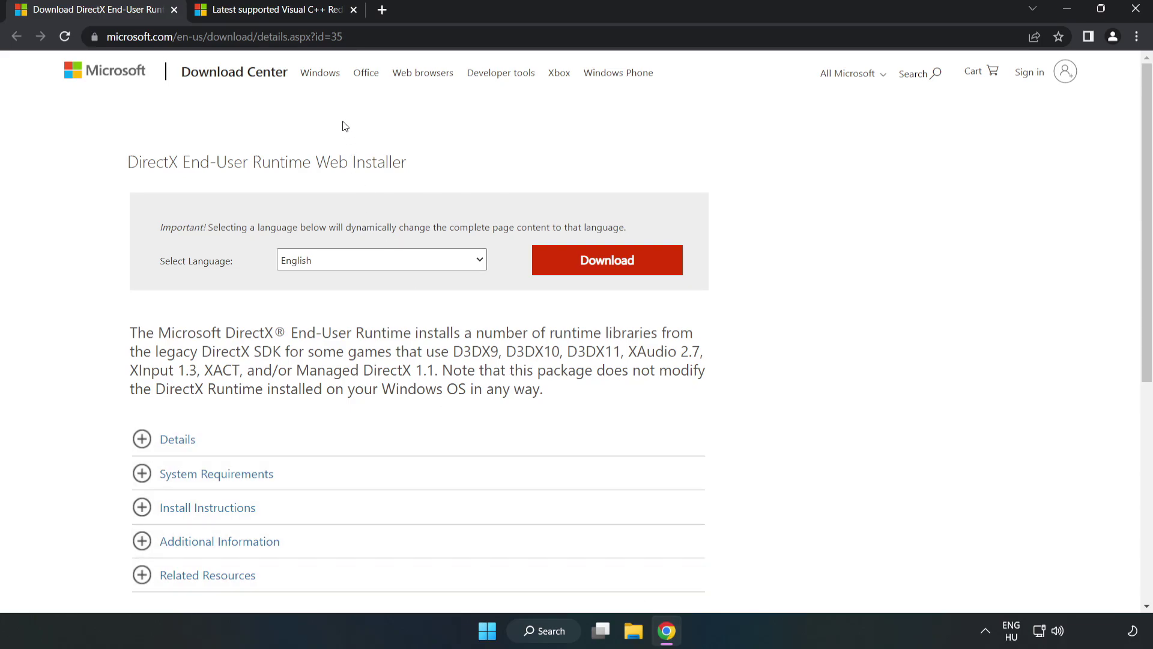
drag(289, 36, 379, 34)
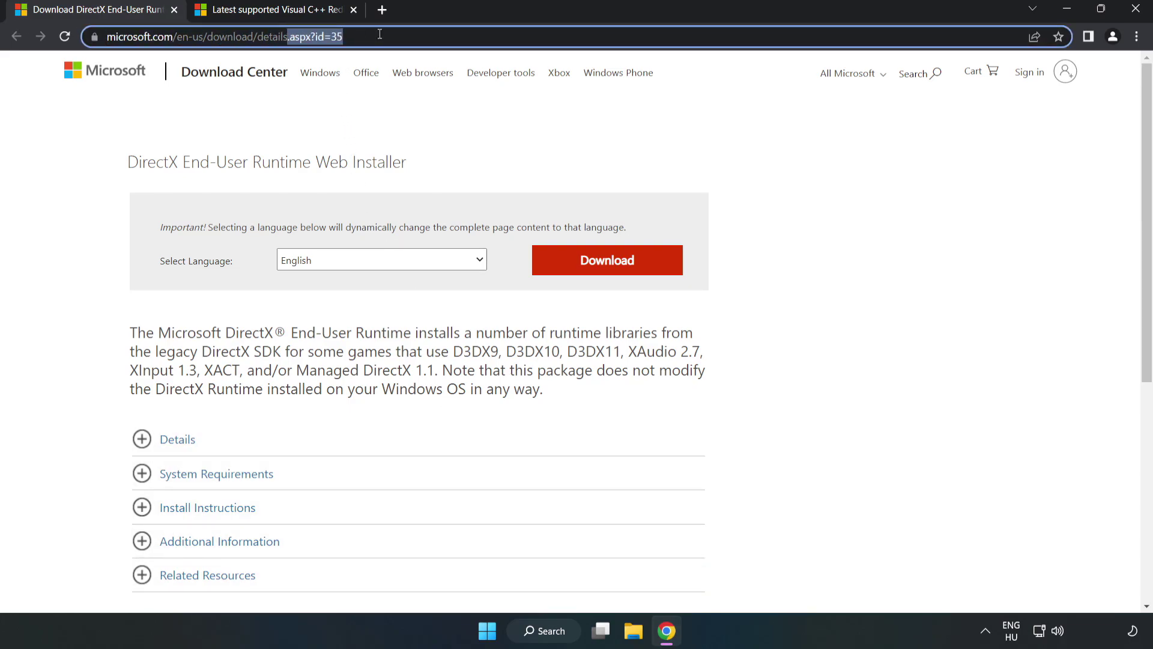
click(469, 142)
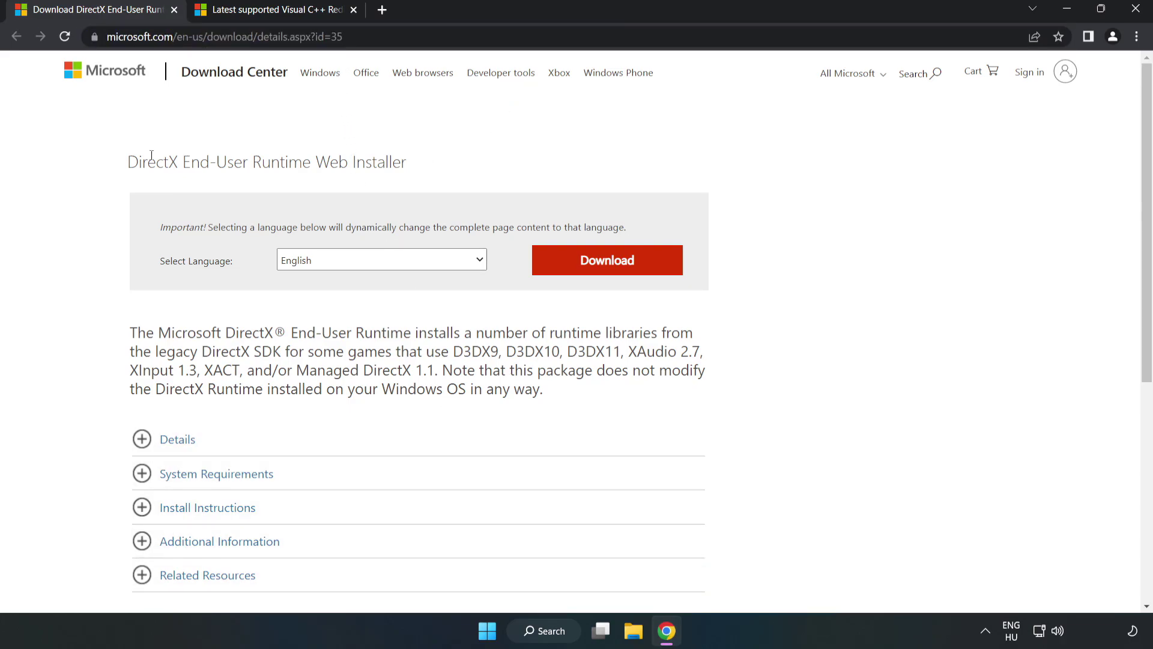
click(615, 274)
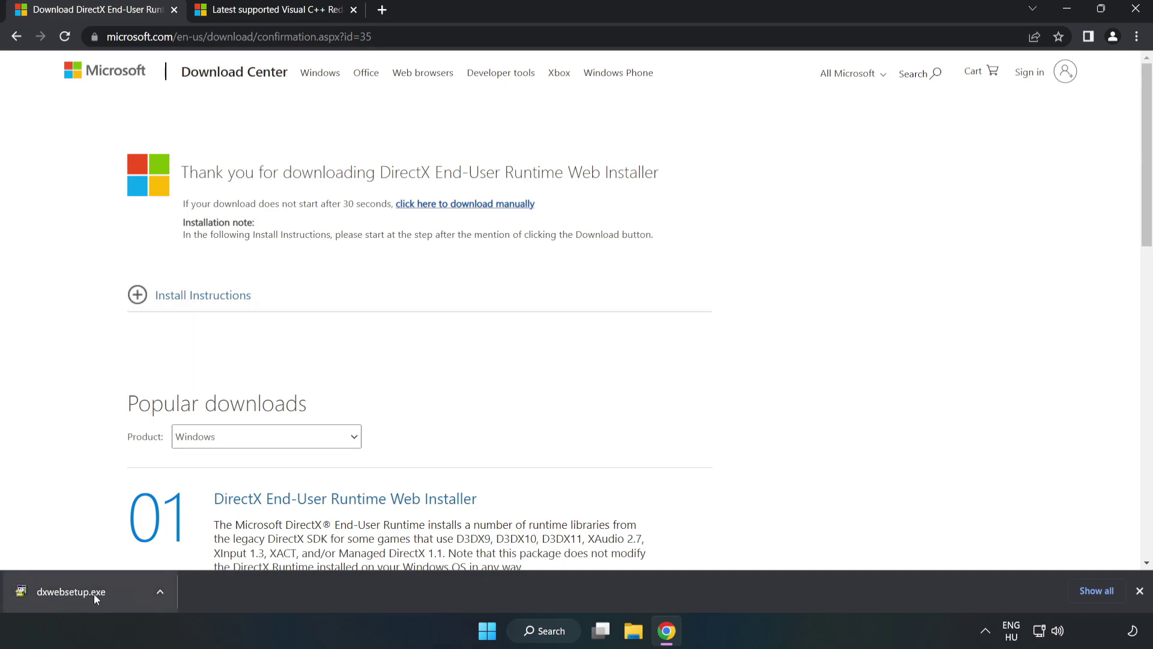
click(116, 595)
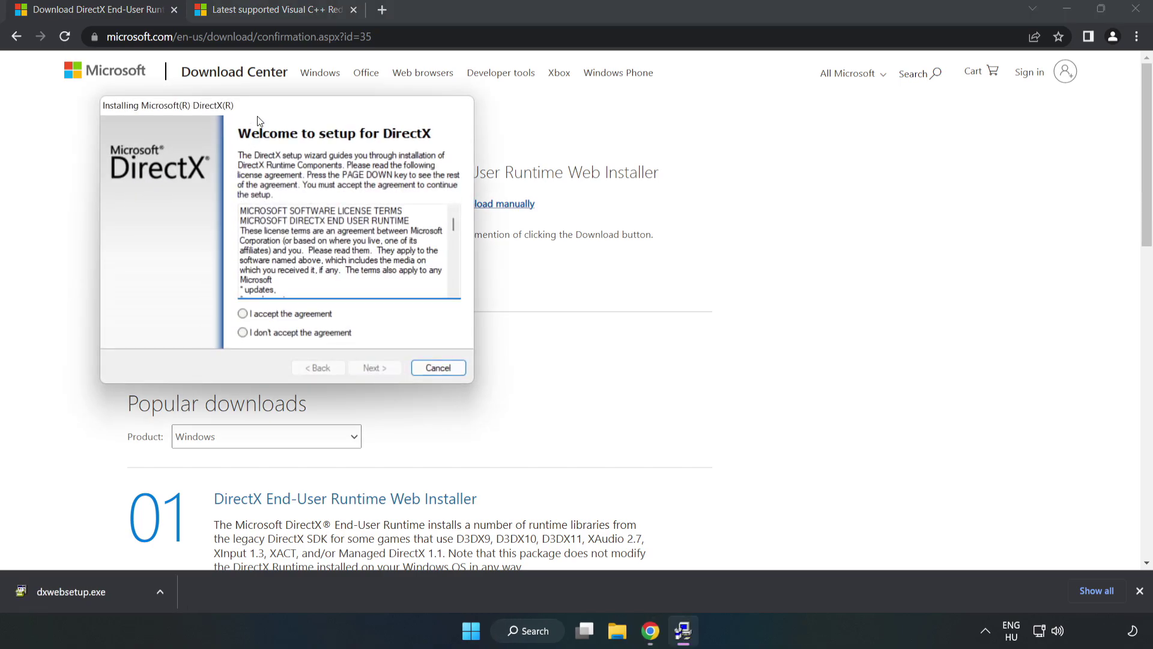
Accept the DirectX license, untick 'Install the Bing Bar', and finish setup.
drag(258, 106, 547, 162)
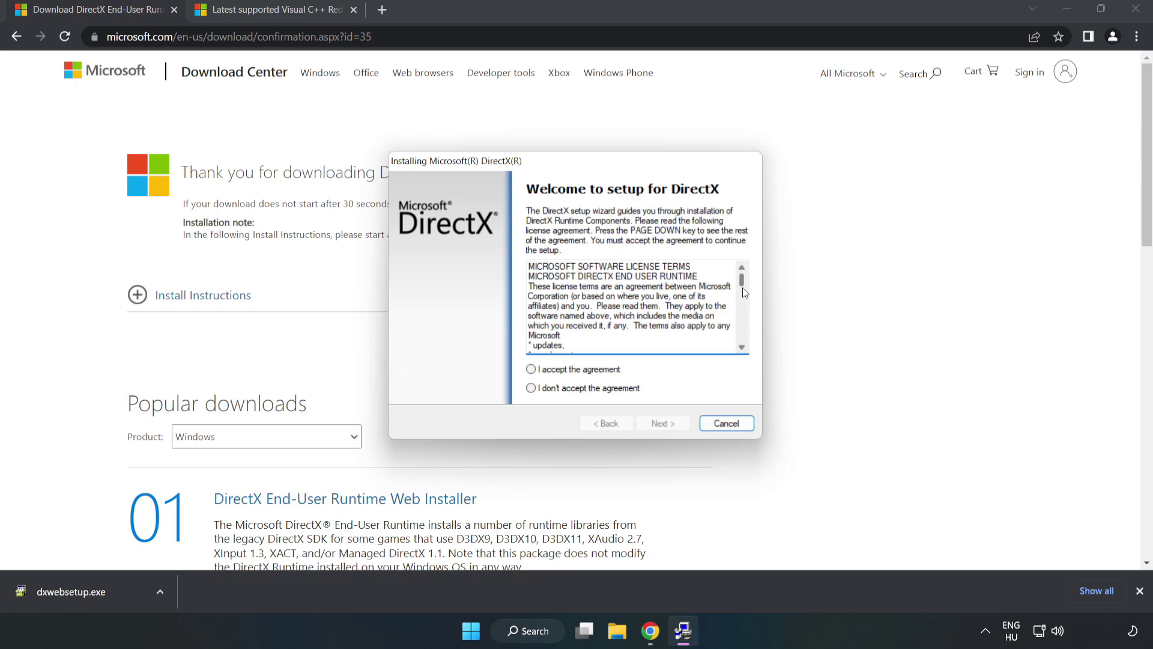
drag(742, 287, 743, 352)
click(531, 369)
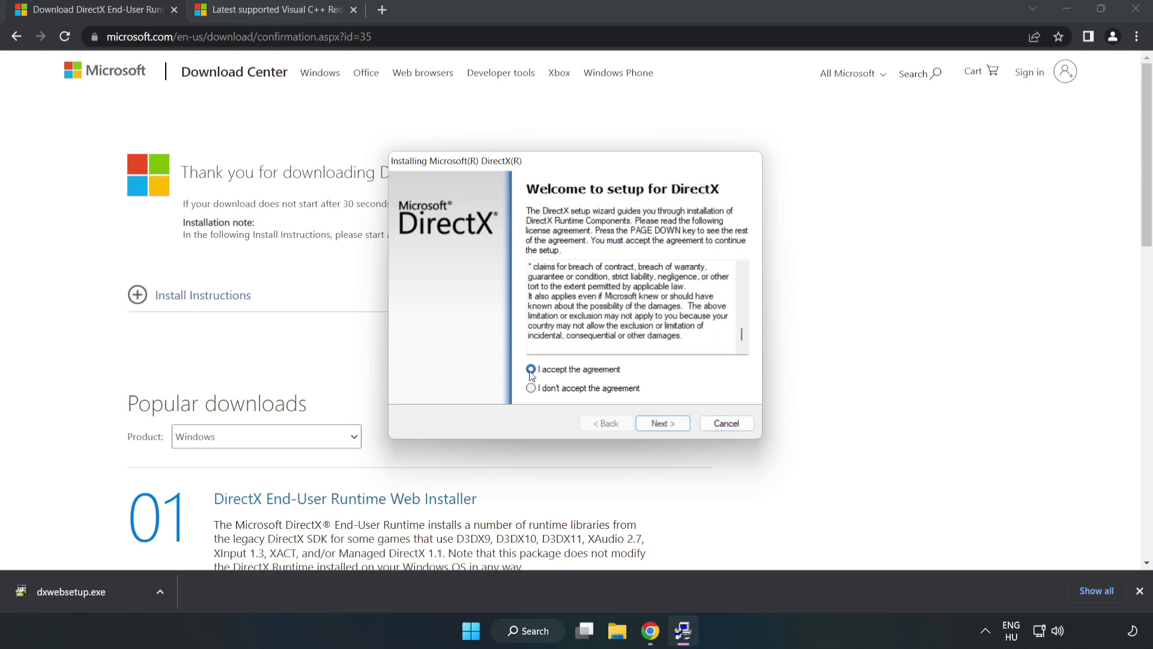
click(668, 424)
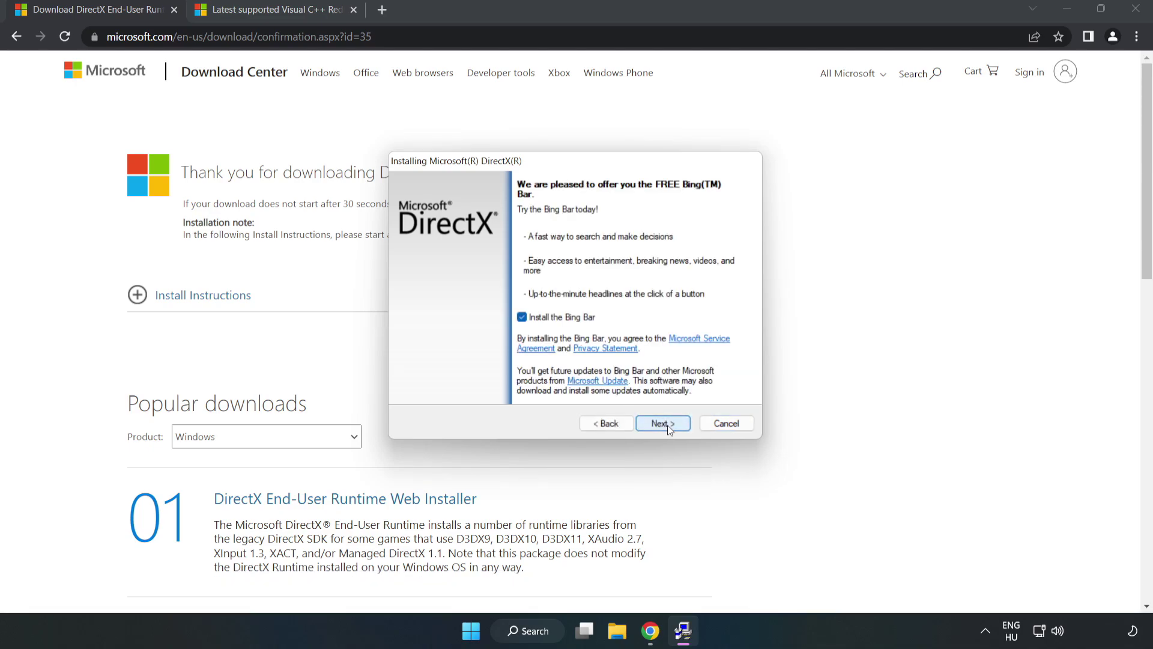
click(522, 317)
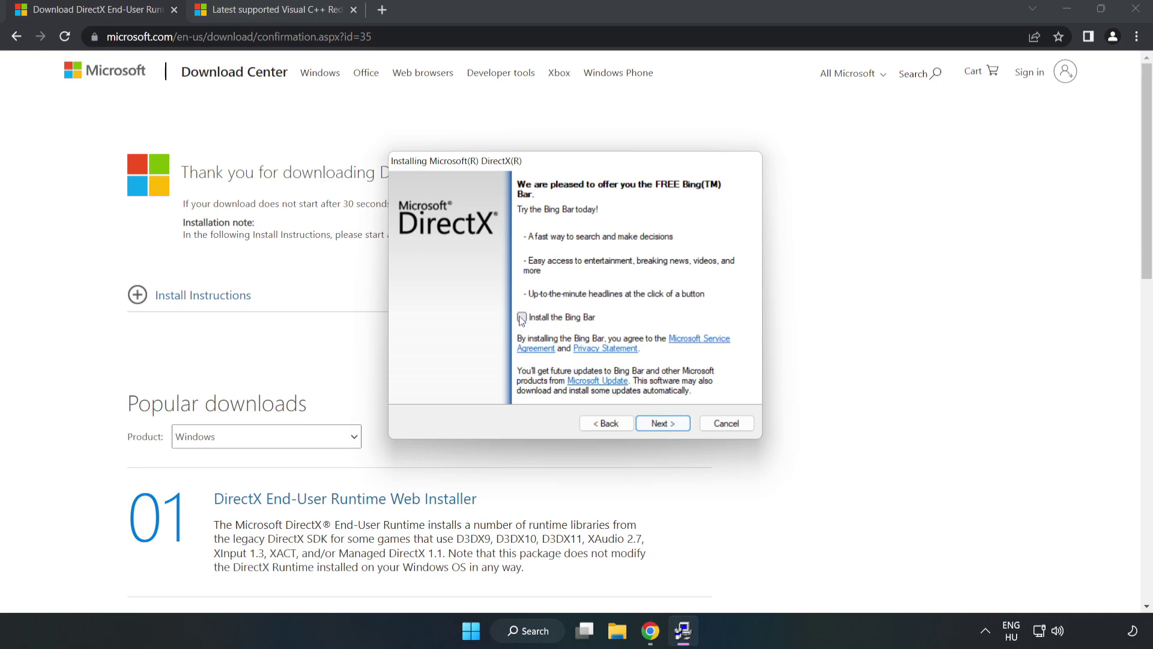
click(664, 423)
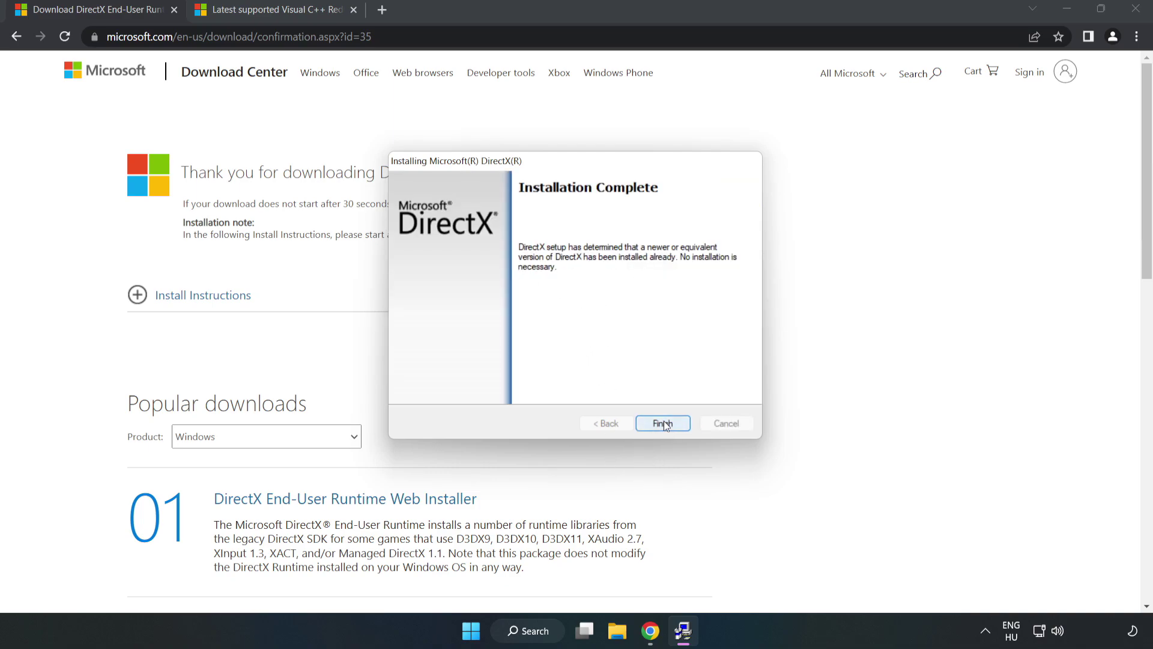
click(663, 423)
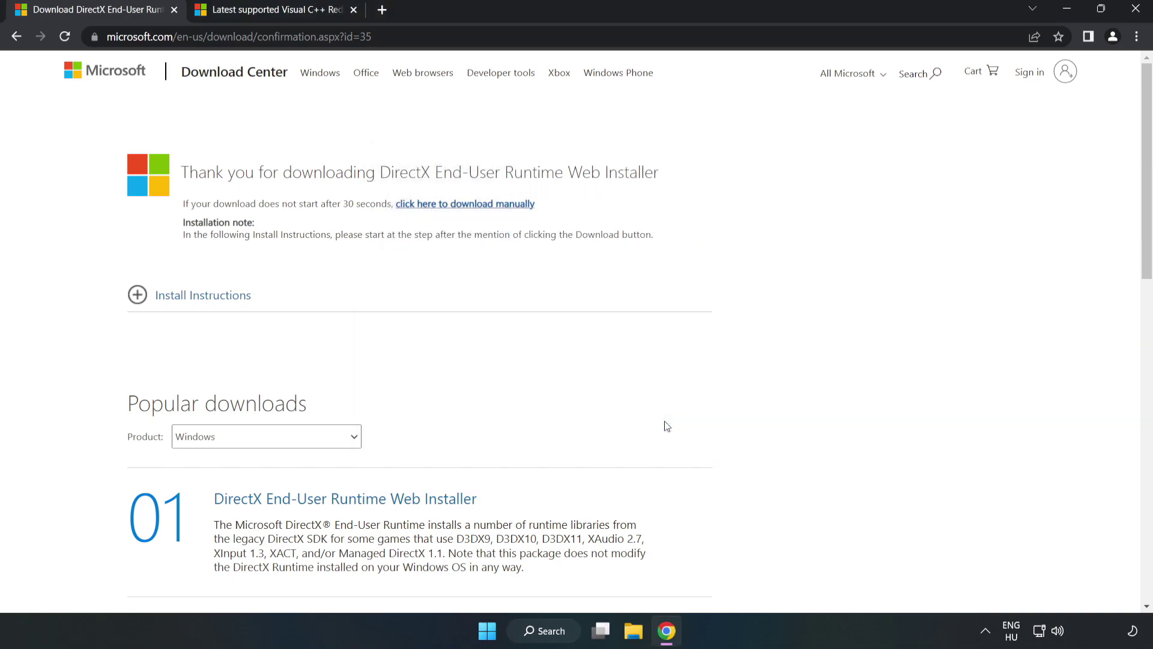
Close the DirectX tab and download the ARM64 Visual C++ redistributable, allowing multiple downloads.
click(174, 10)
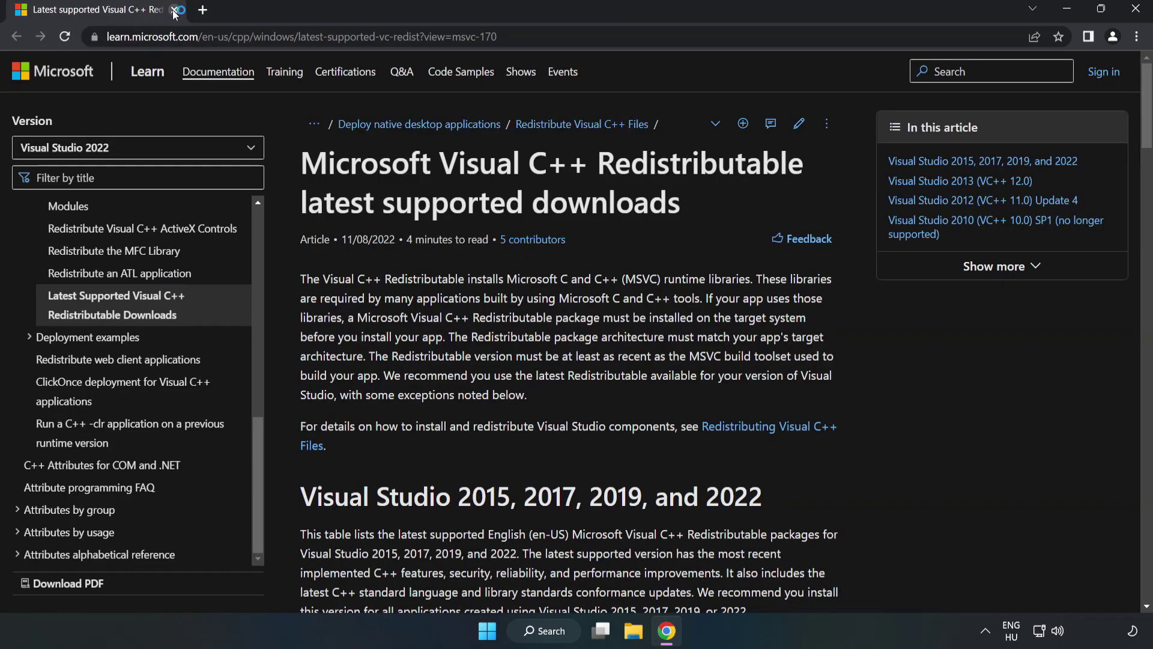
click(263, 36)
key(End)
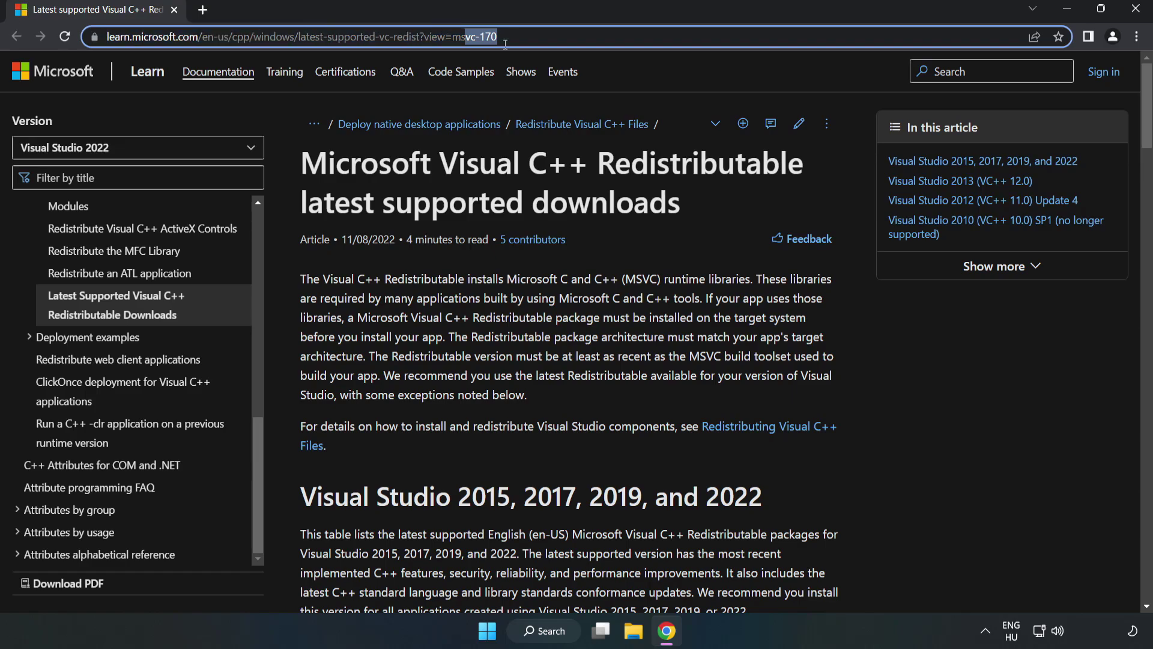
click(594, 195)
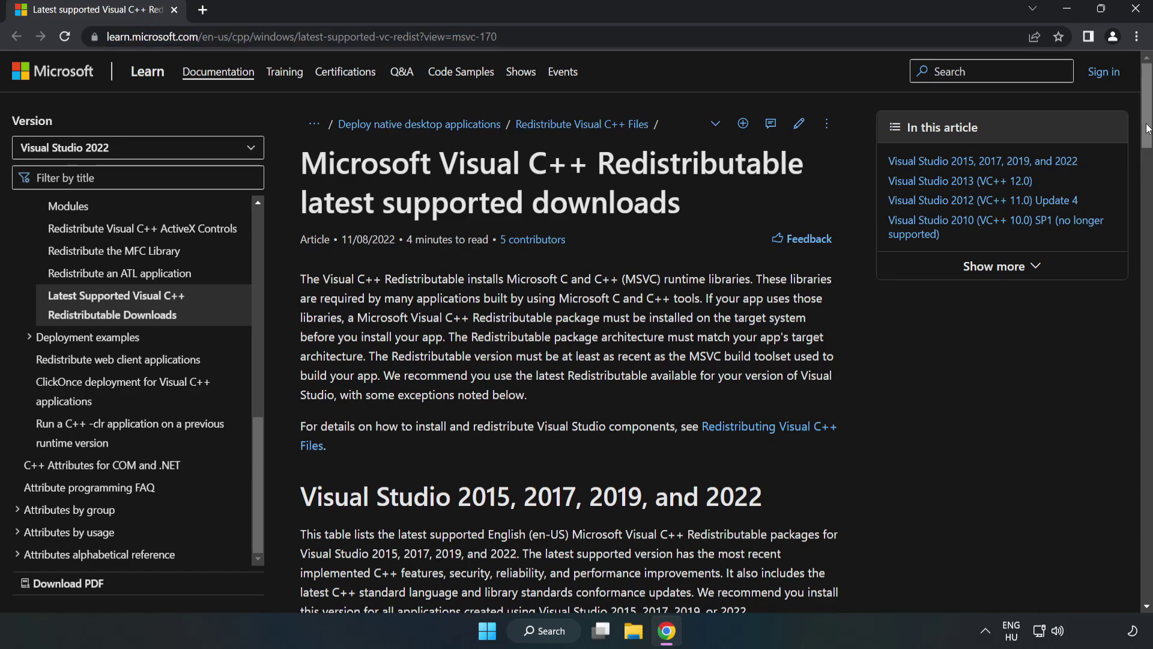
drag(1147, 135, 1149, 191)
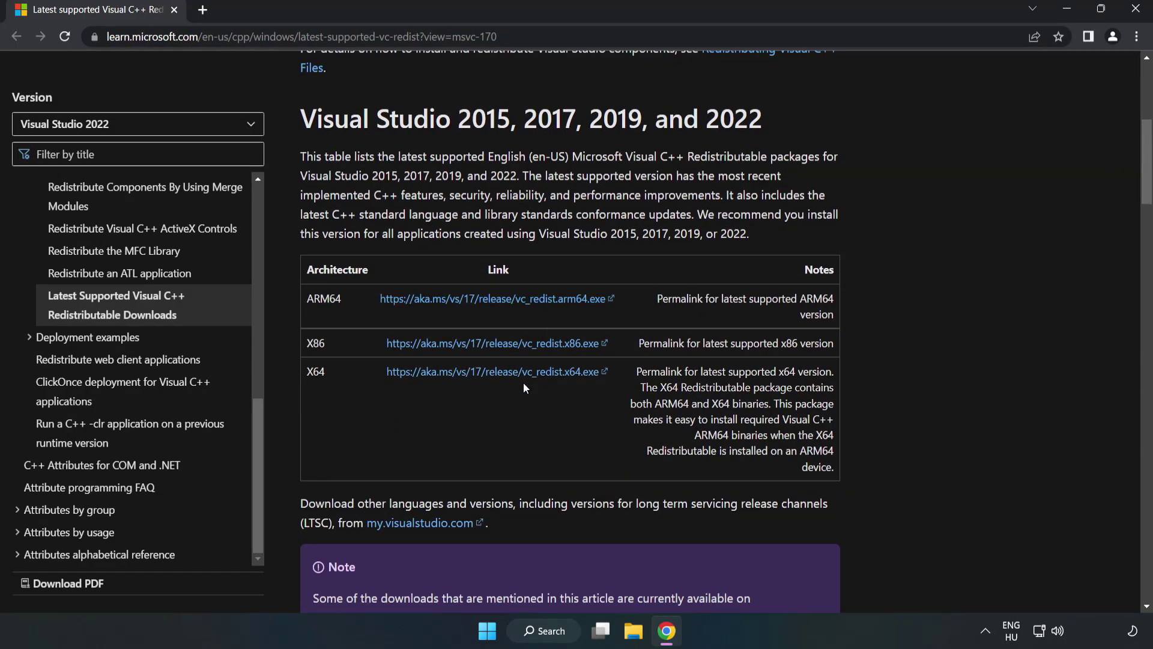
click(506, 345)
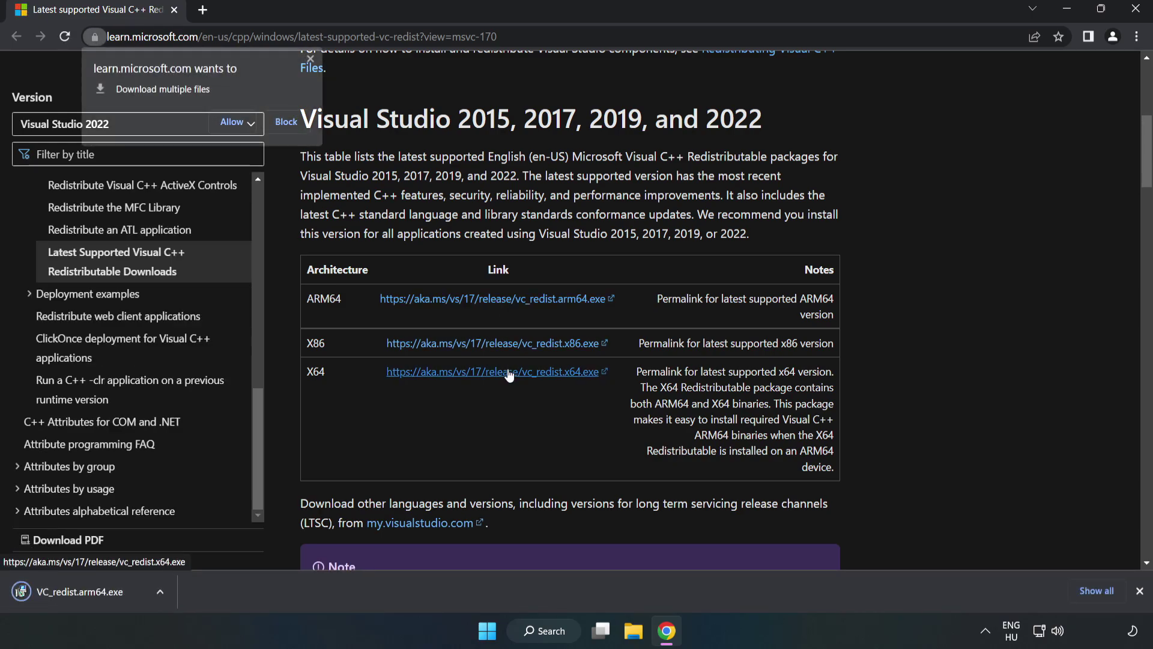
click(233, 122)
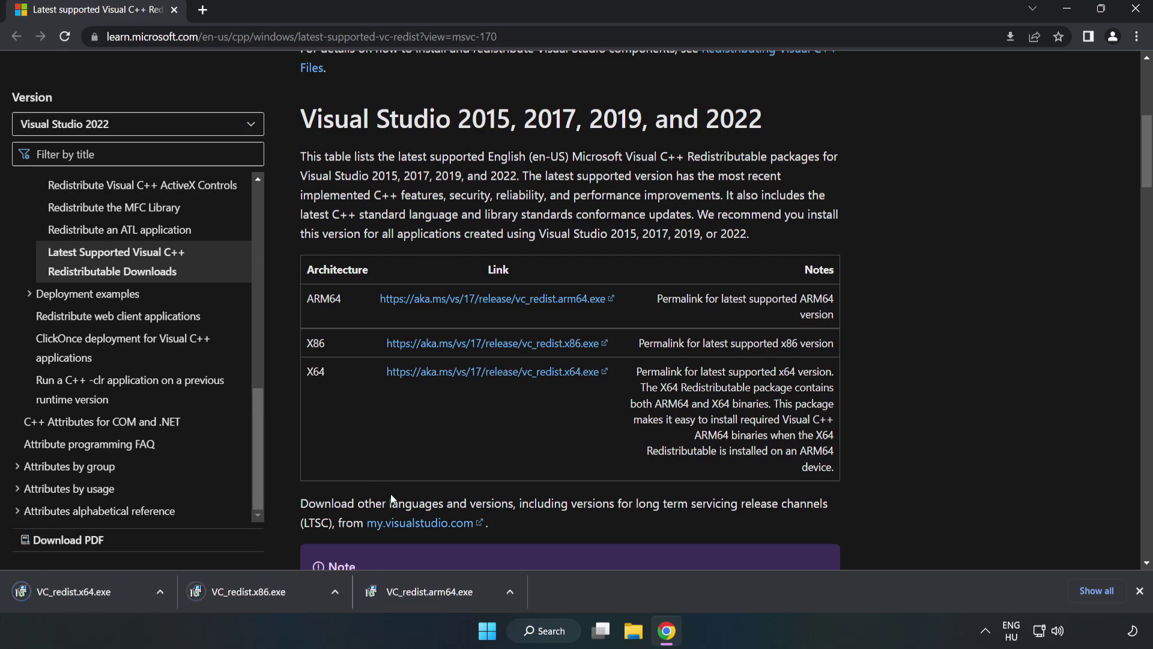
Run the ARM64 VC_redist installer, agree to the terms, and dismiss its failed setup.
click(443, 596)
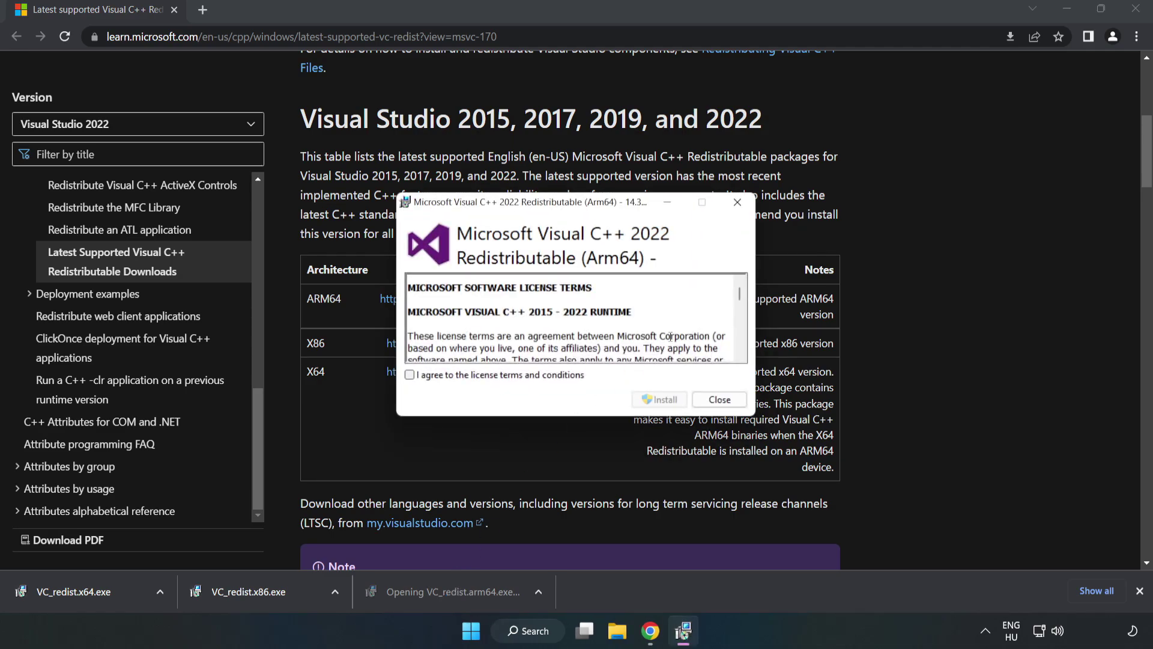
drag(737, 297, 734, 366)
click(506, 375)
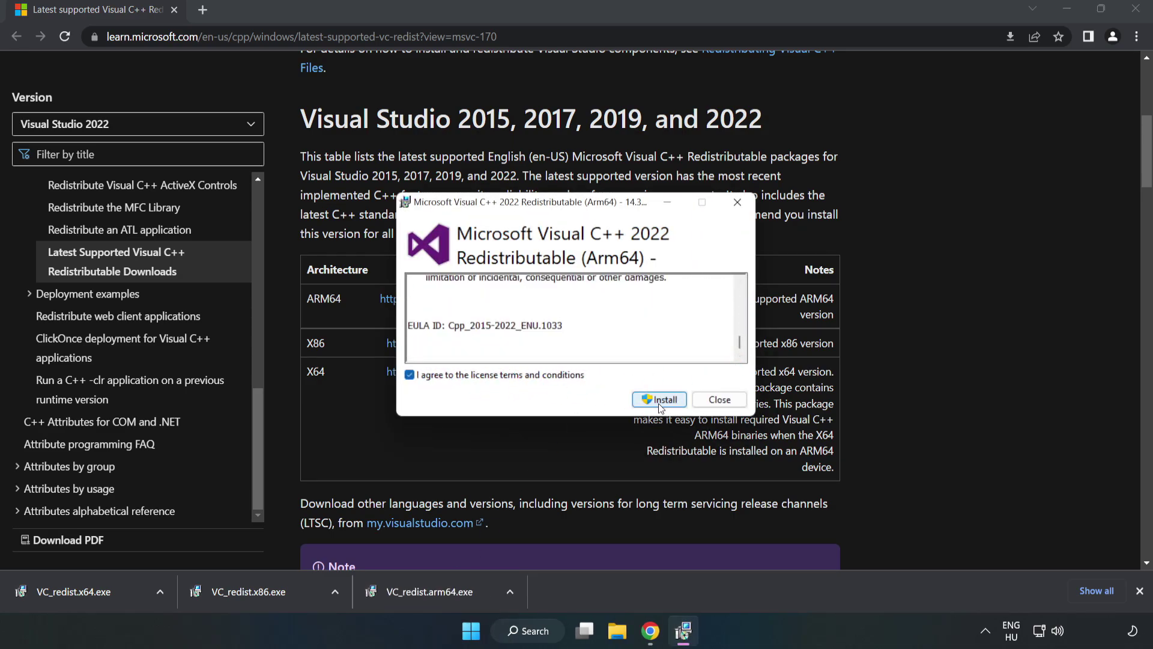
click(661, 400)
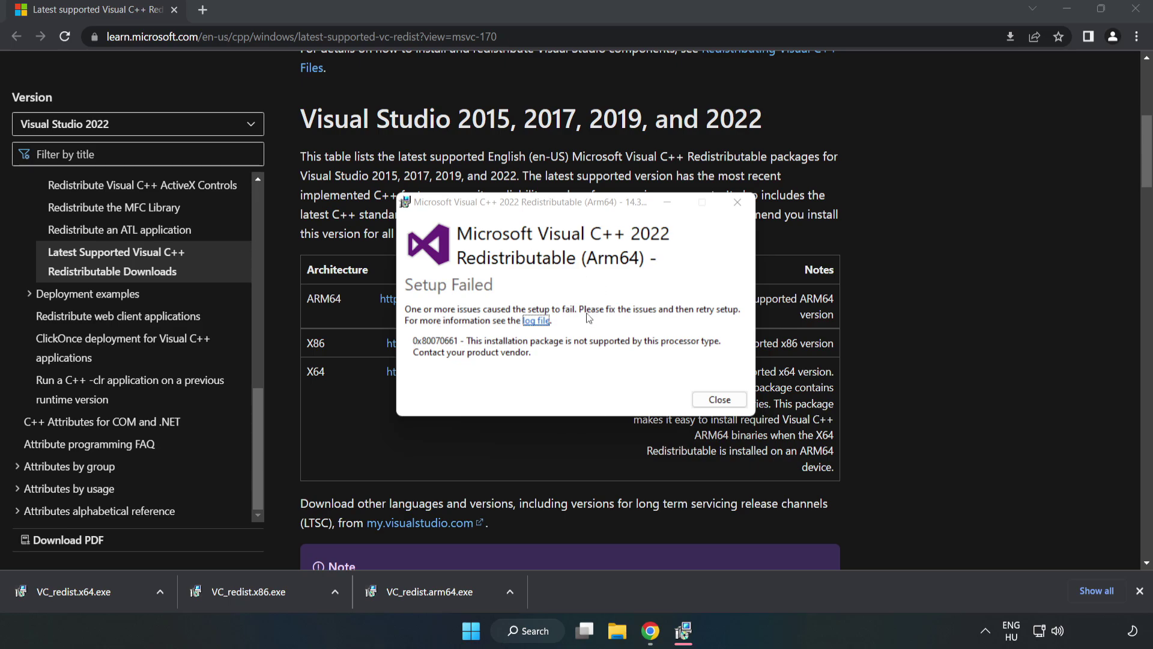
click(714, 401)
Install the x86 and x64 redistributables, close both setups, then close Chrome.
click(278, 592)
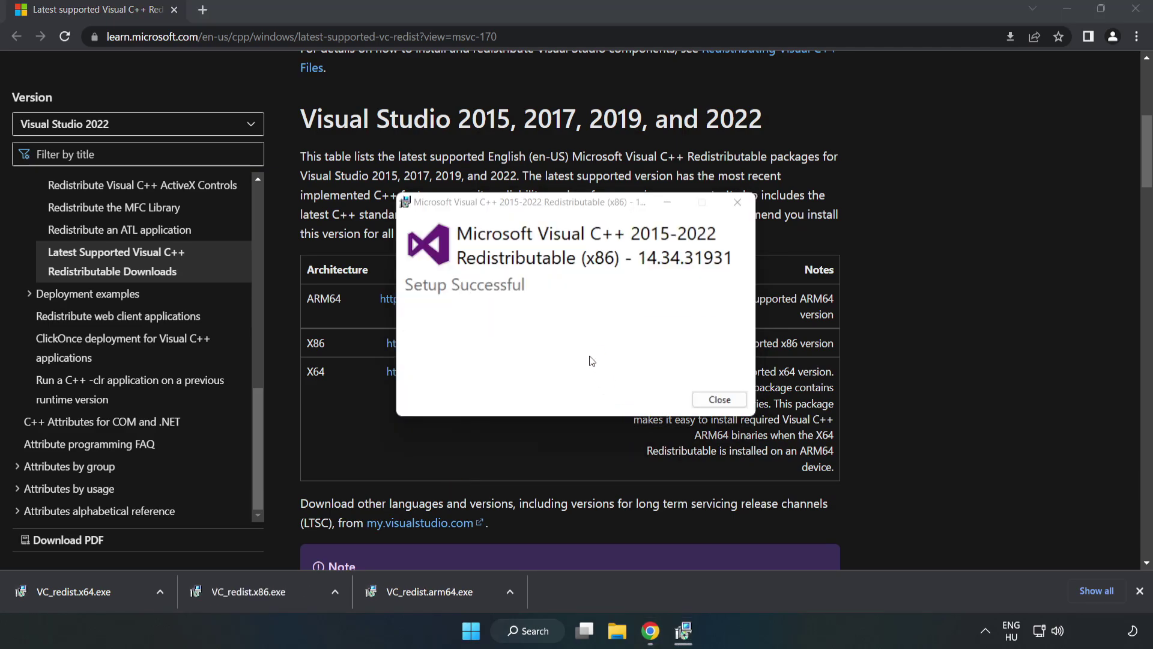
click(719, 400)
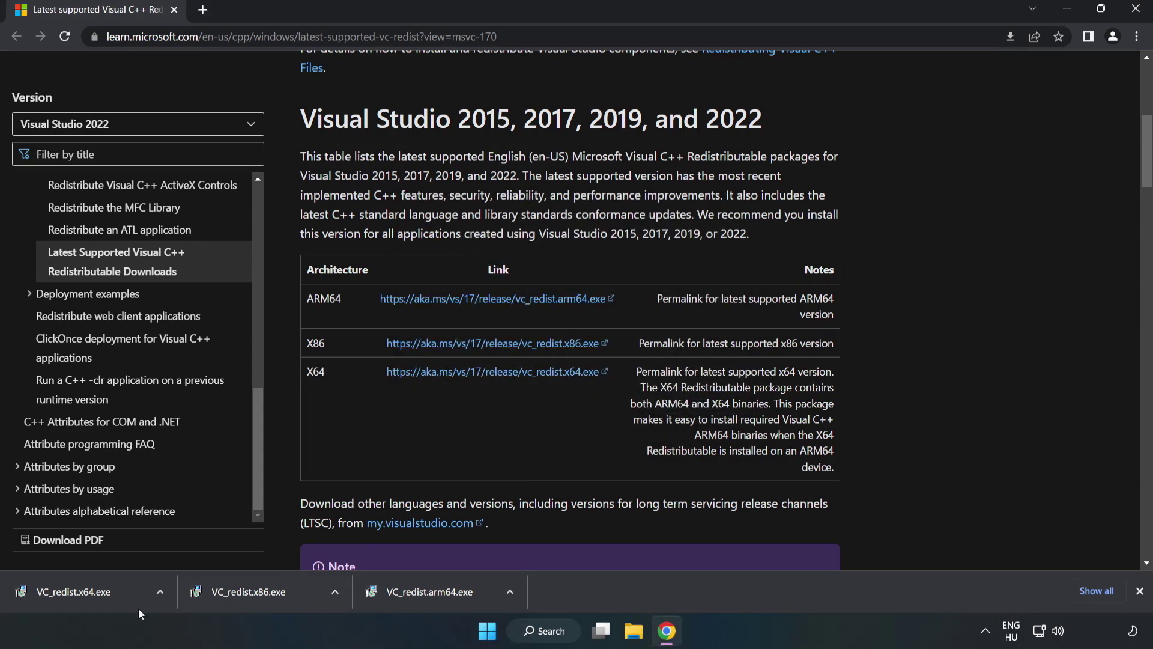
click(63, 590)
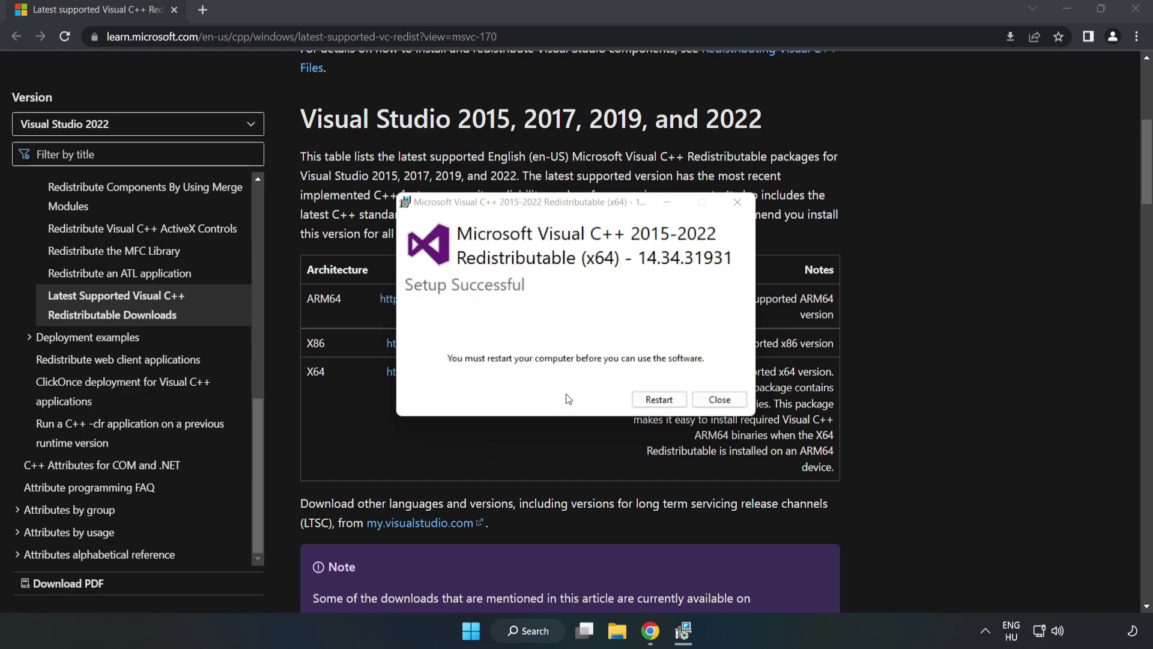
click(720, 404)
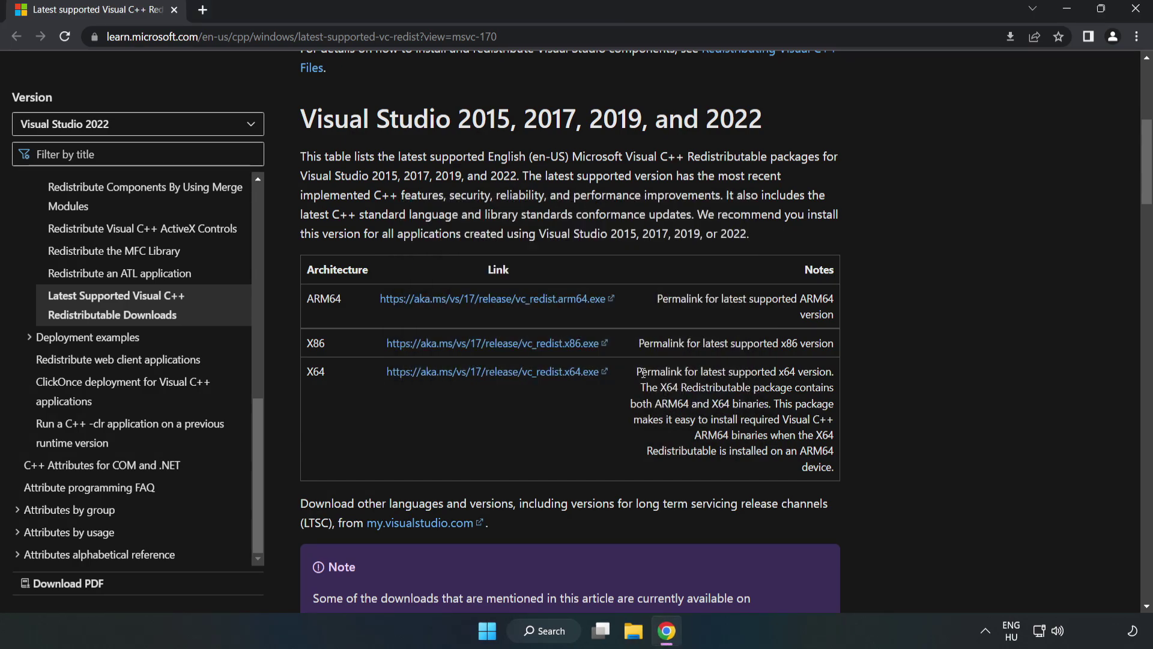
click(1137, 10)
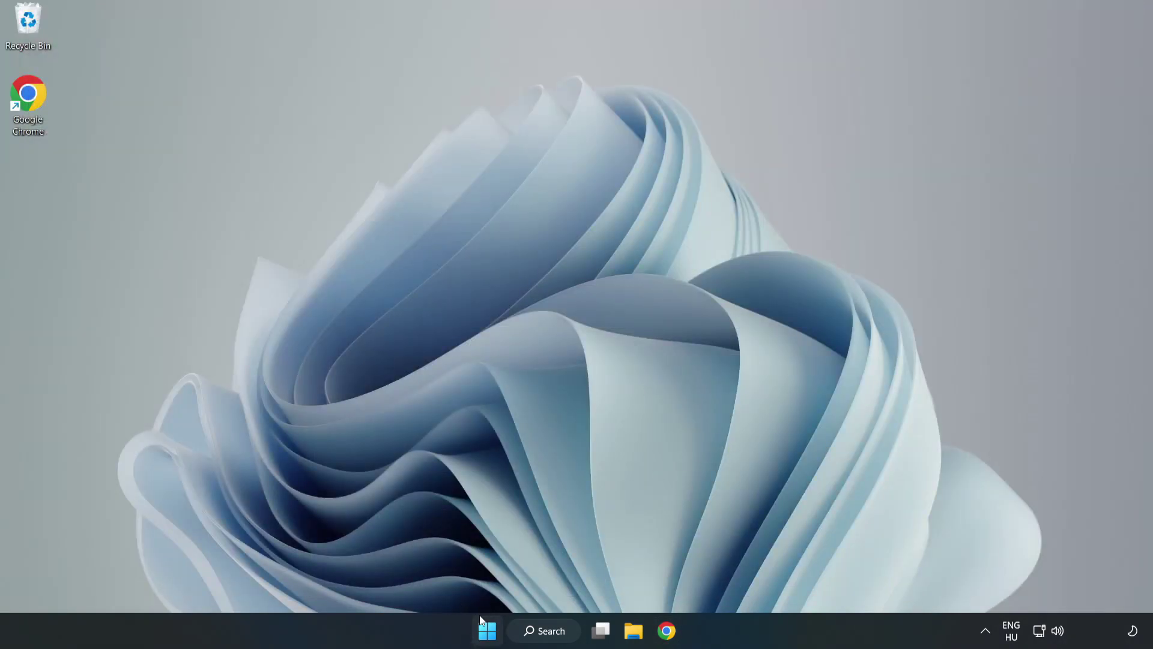
Open the Start menu and reveal the Sleep, Shut down and Restart power options.
click(487, 632)
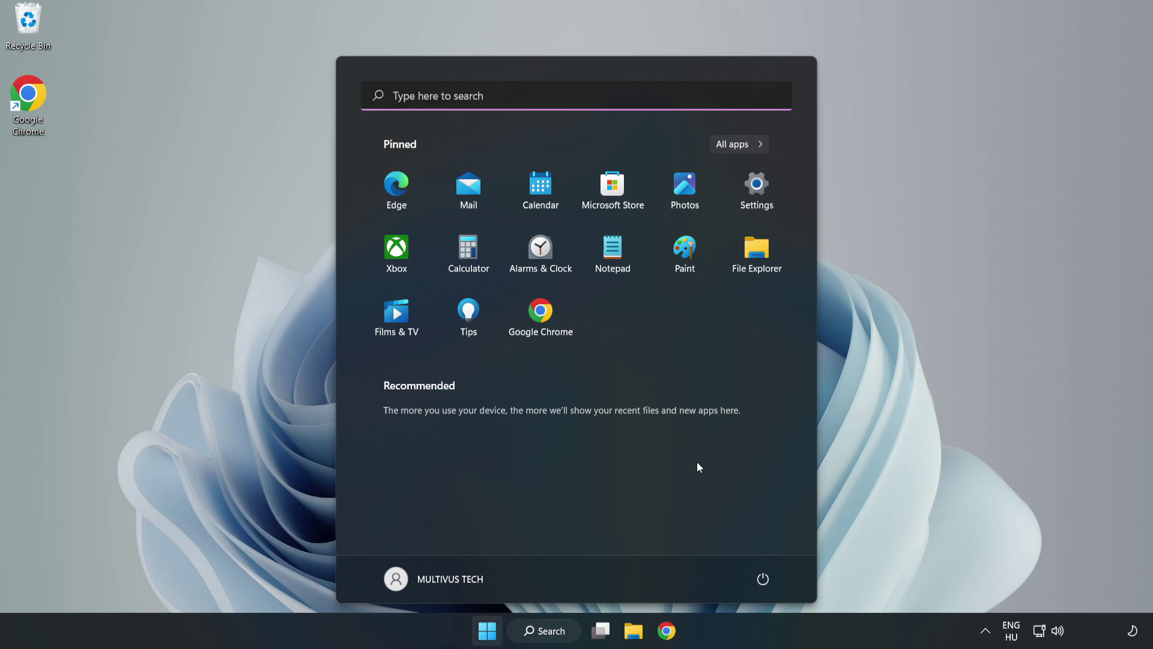
click(757, 582)
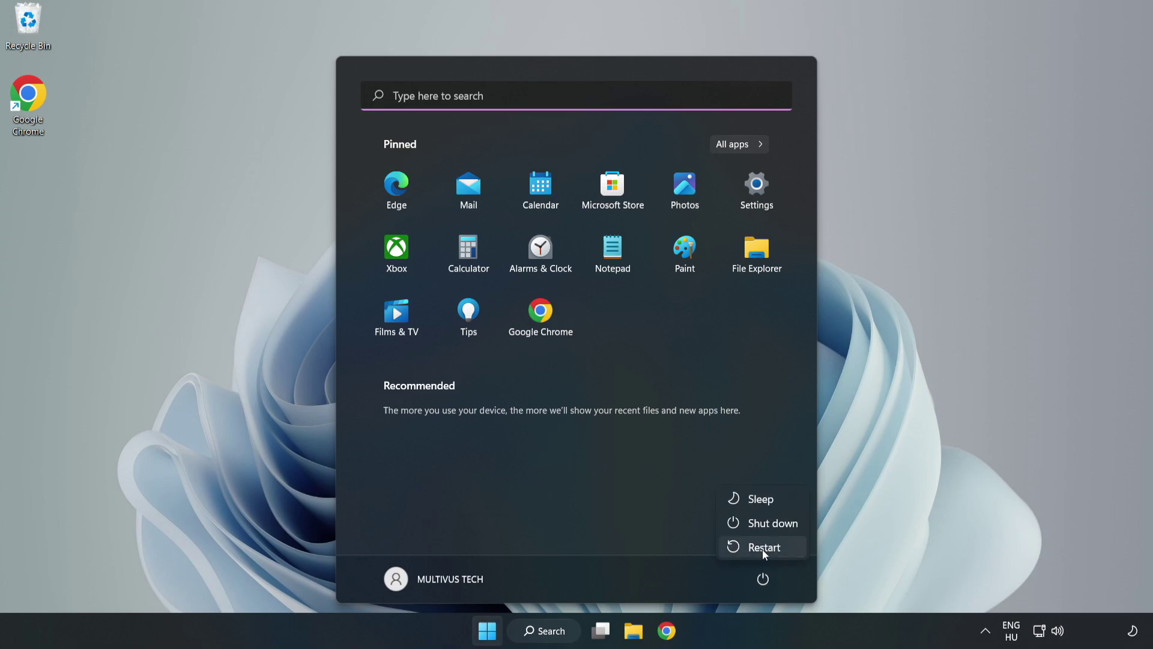